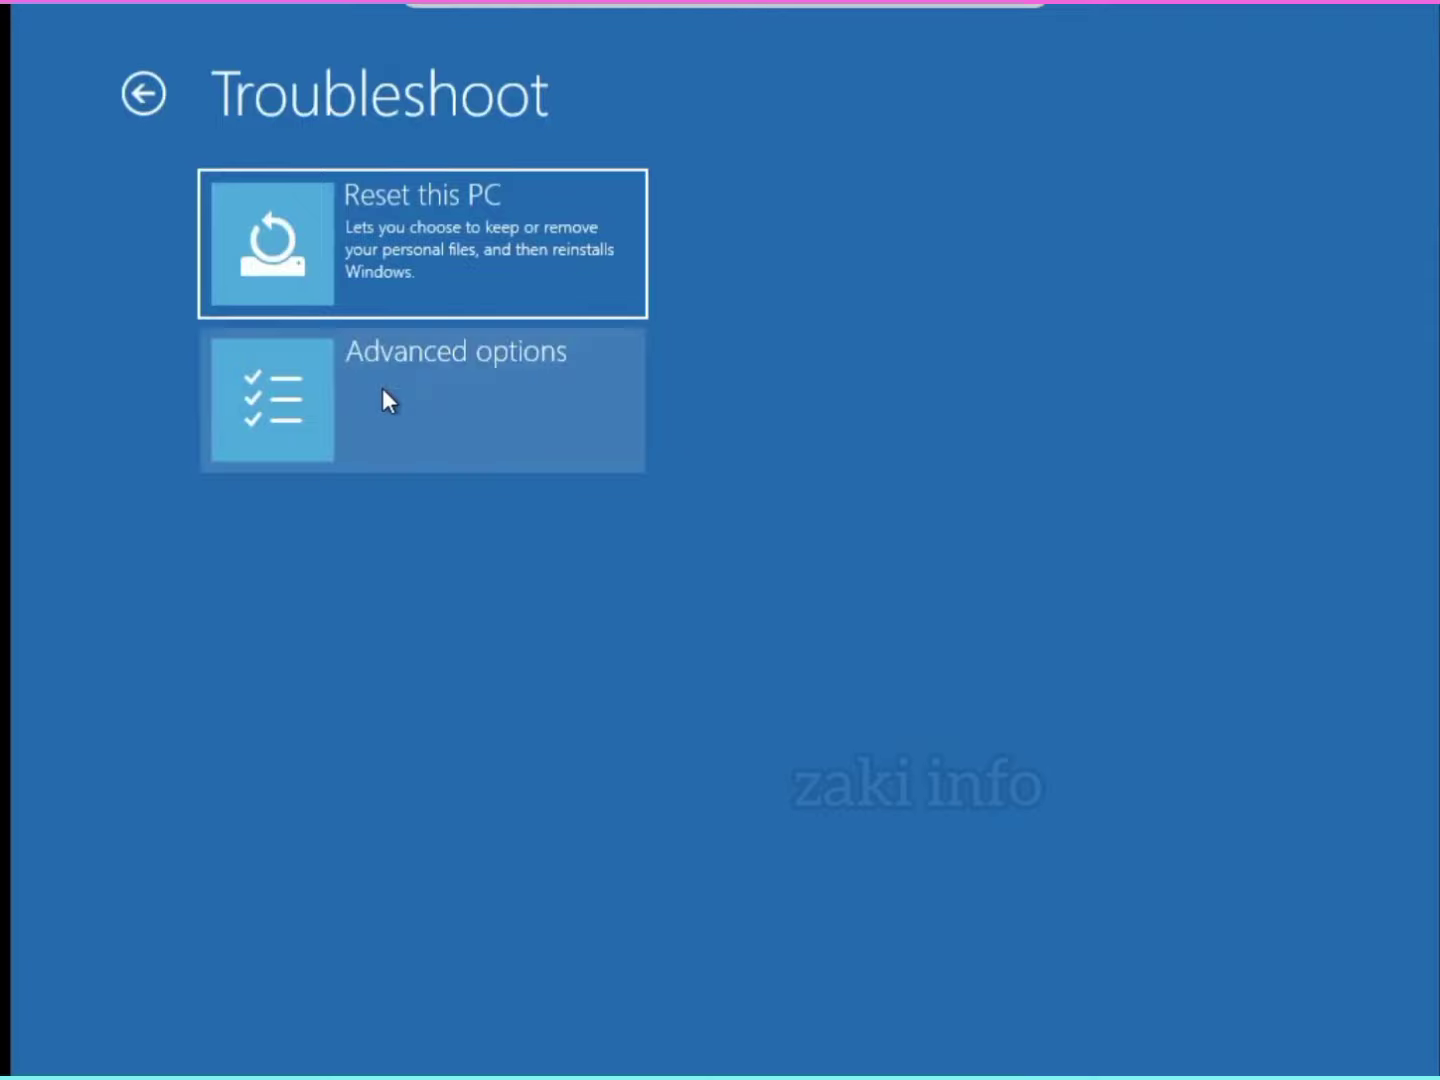
Start System Restore from the advanced recovery options and authenticate the listed account with its password.
click(382, 388)
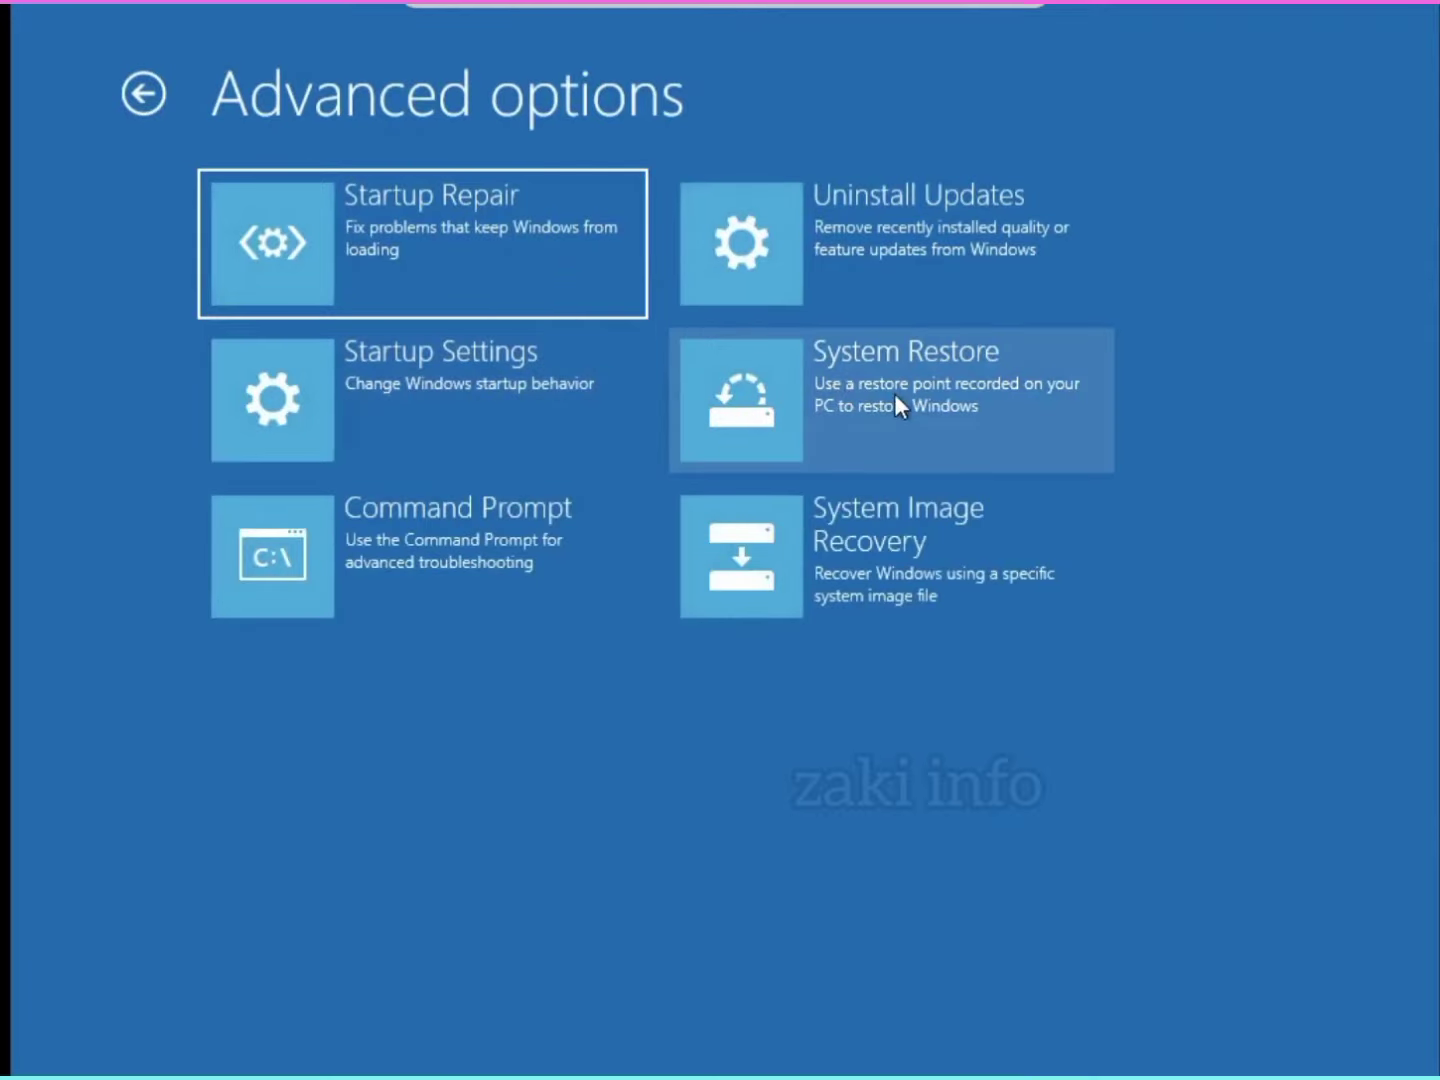
click(862, 398)
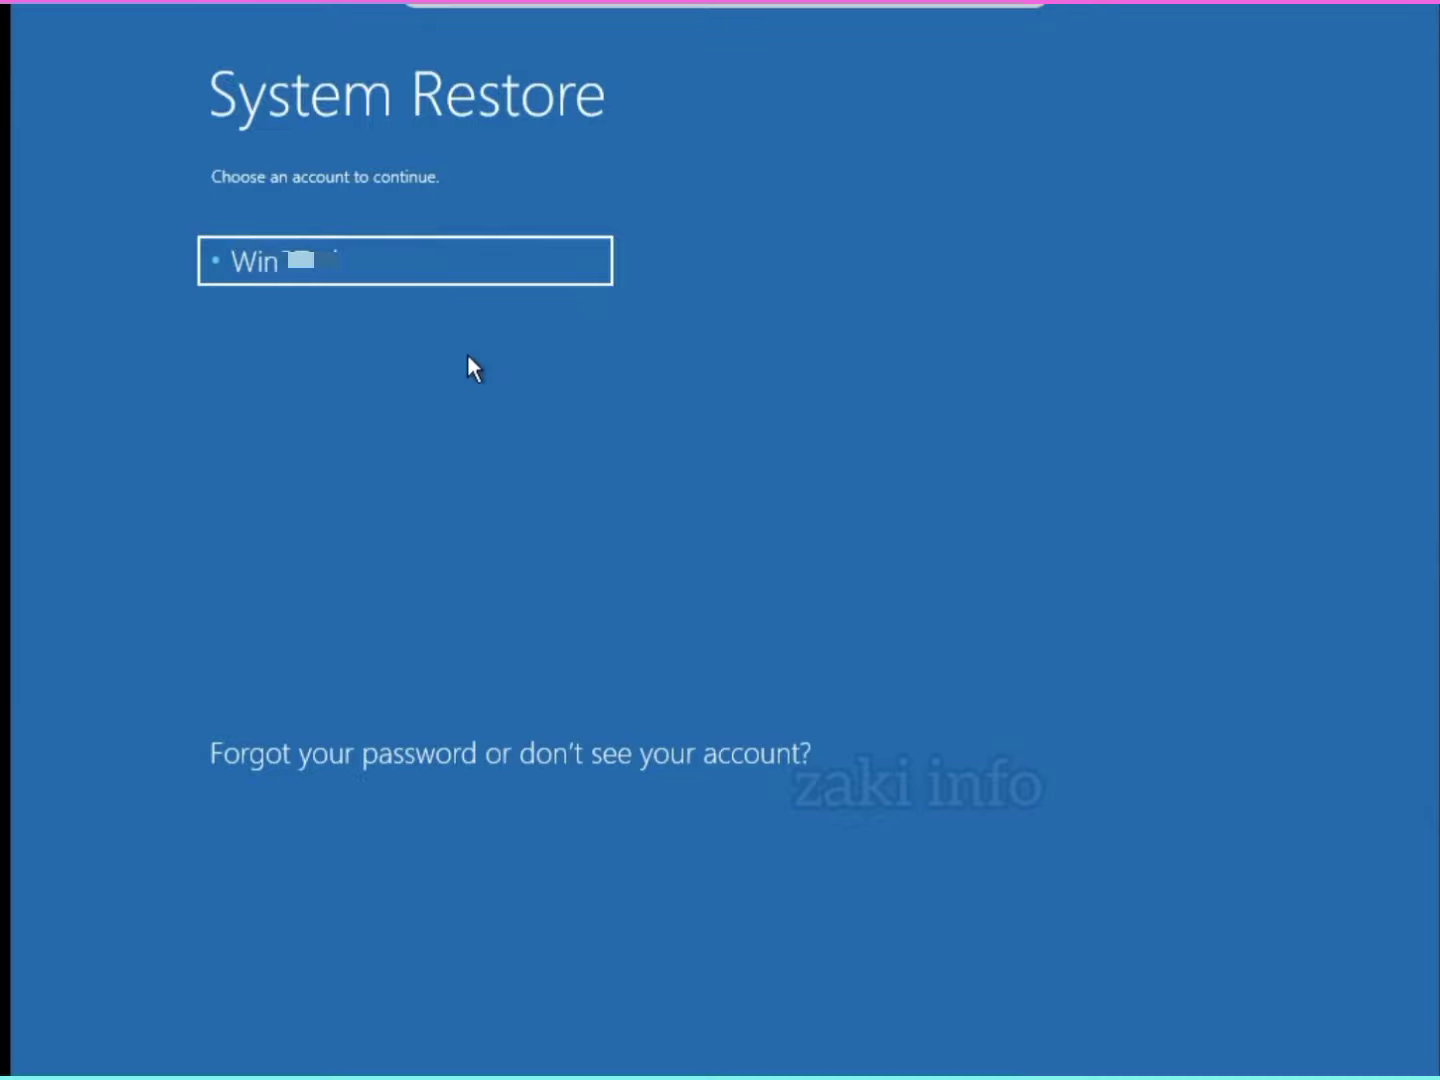
click(321, 278)
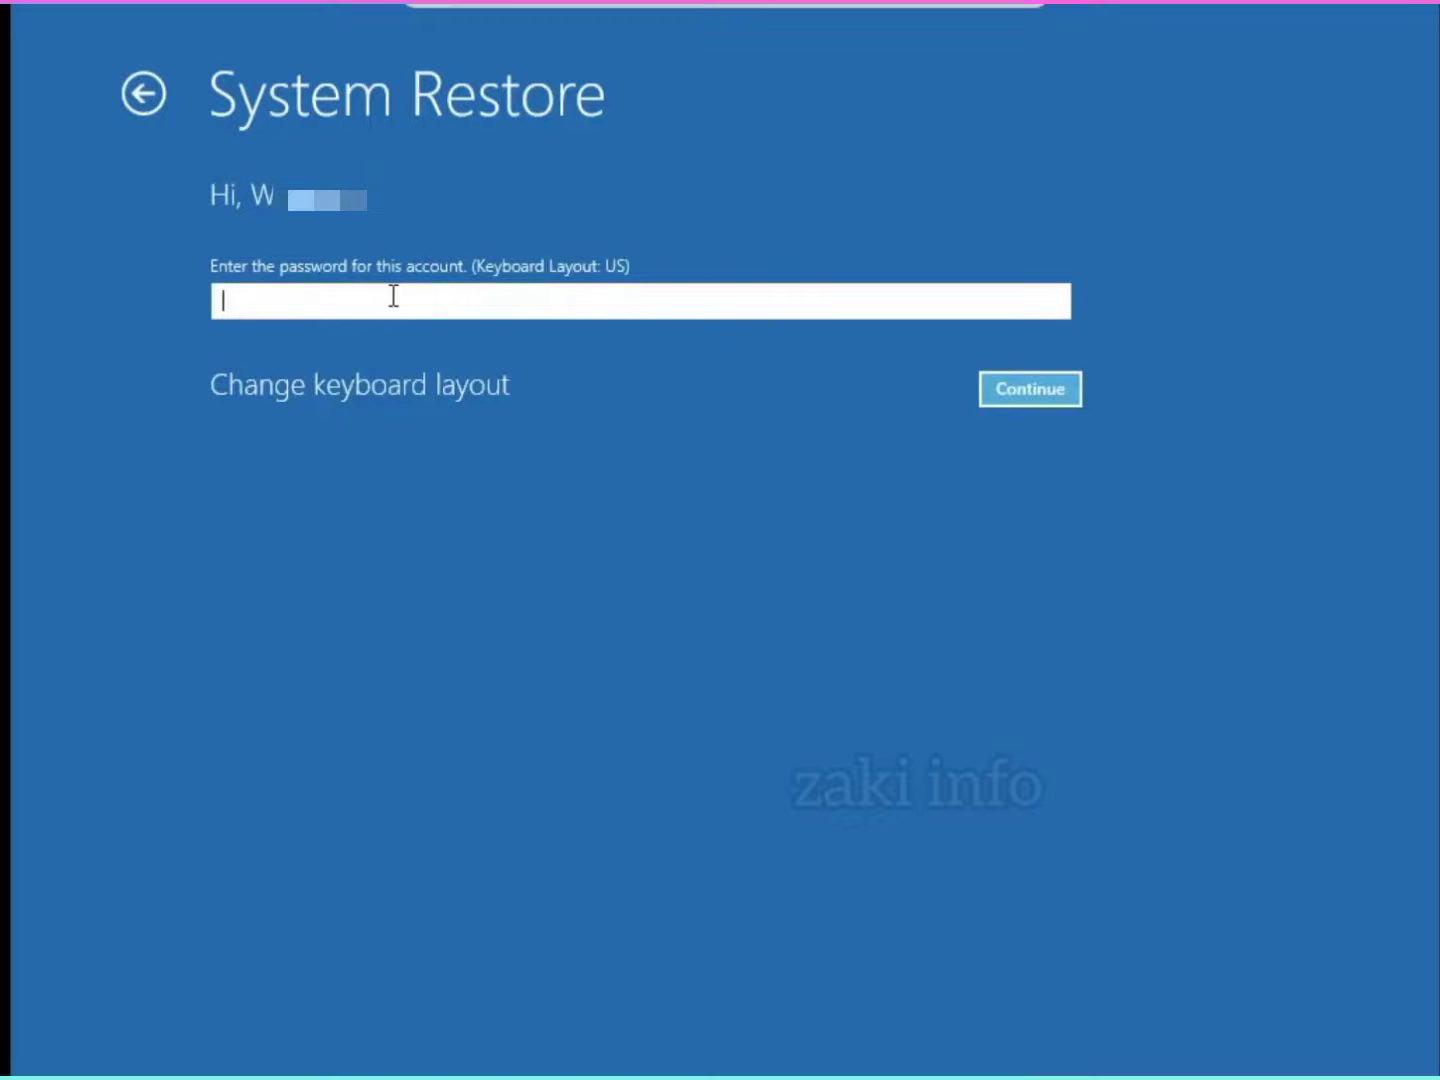
text(•••••)
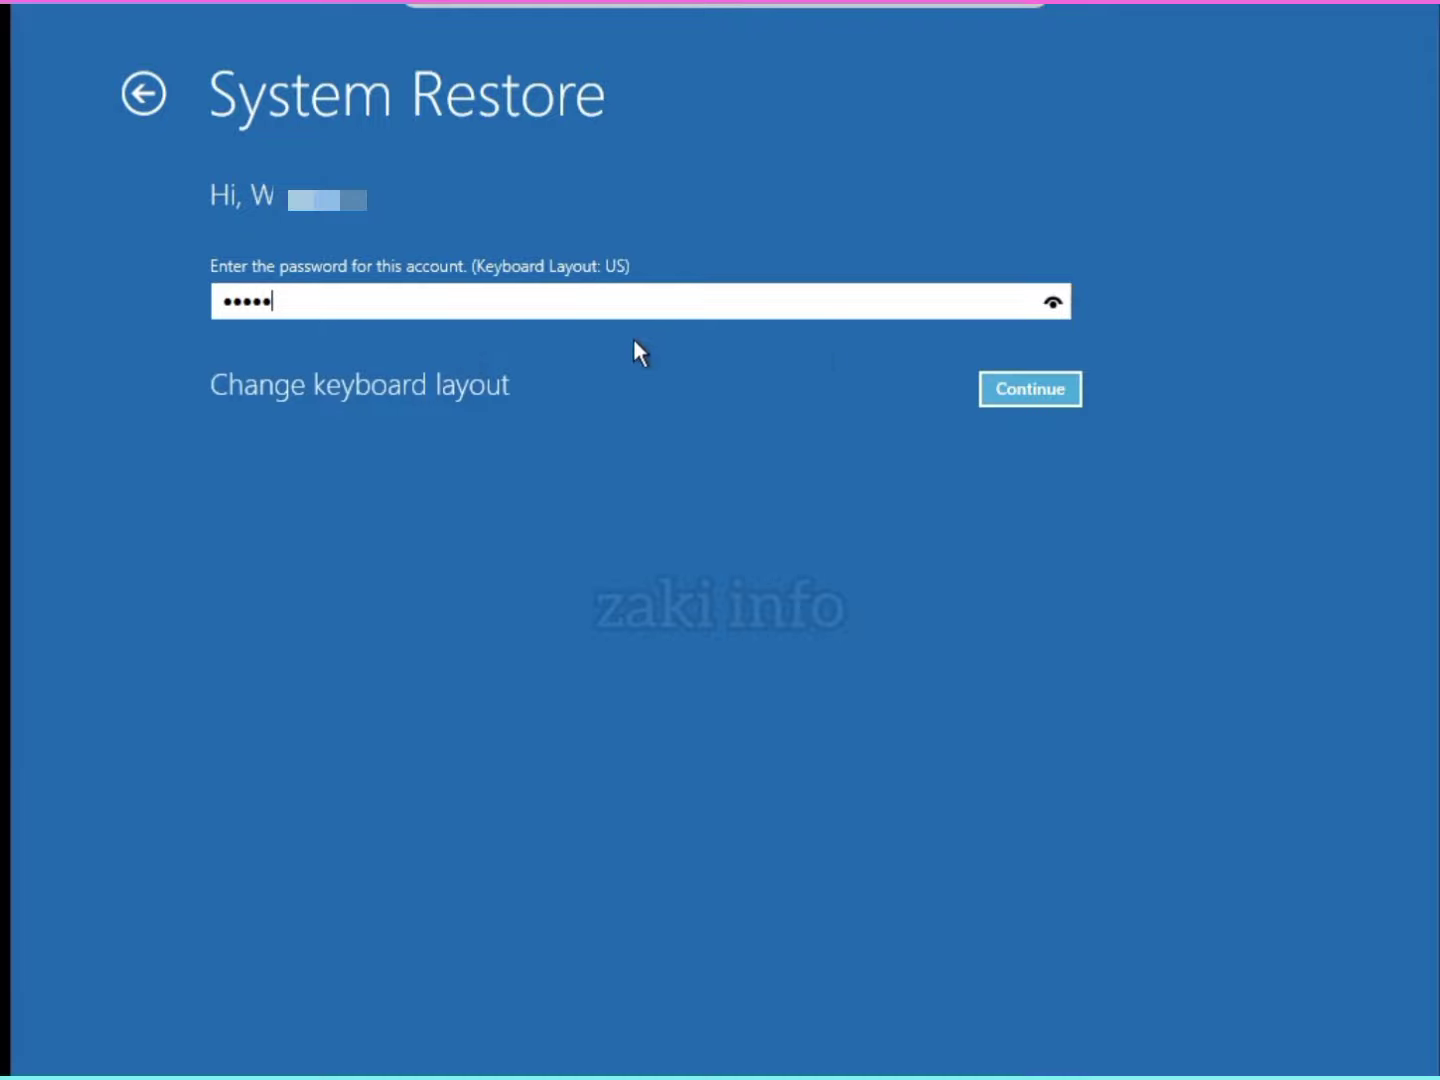
click(1036, 384)
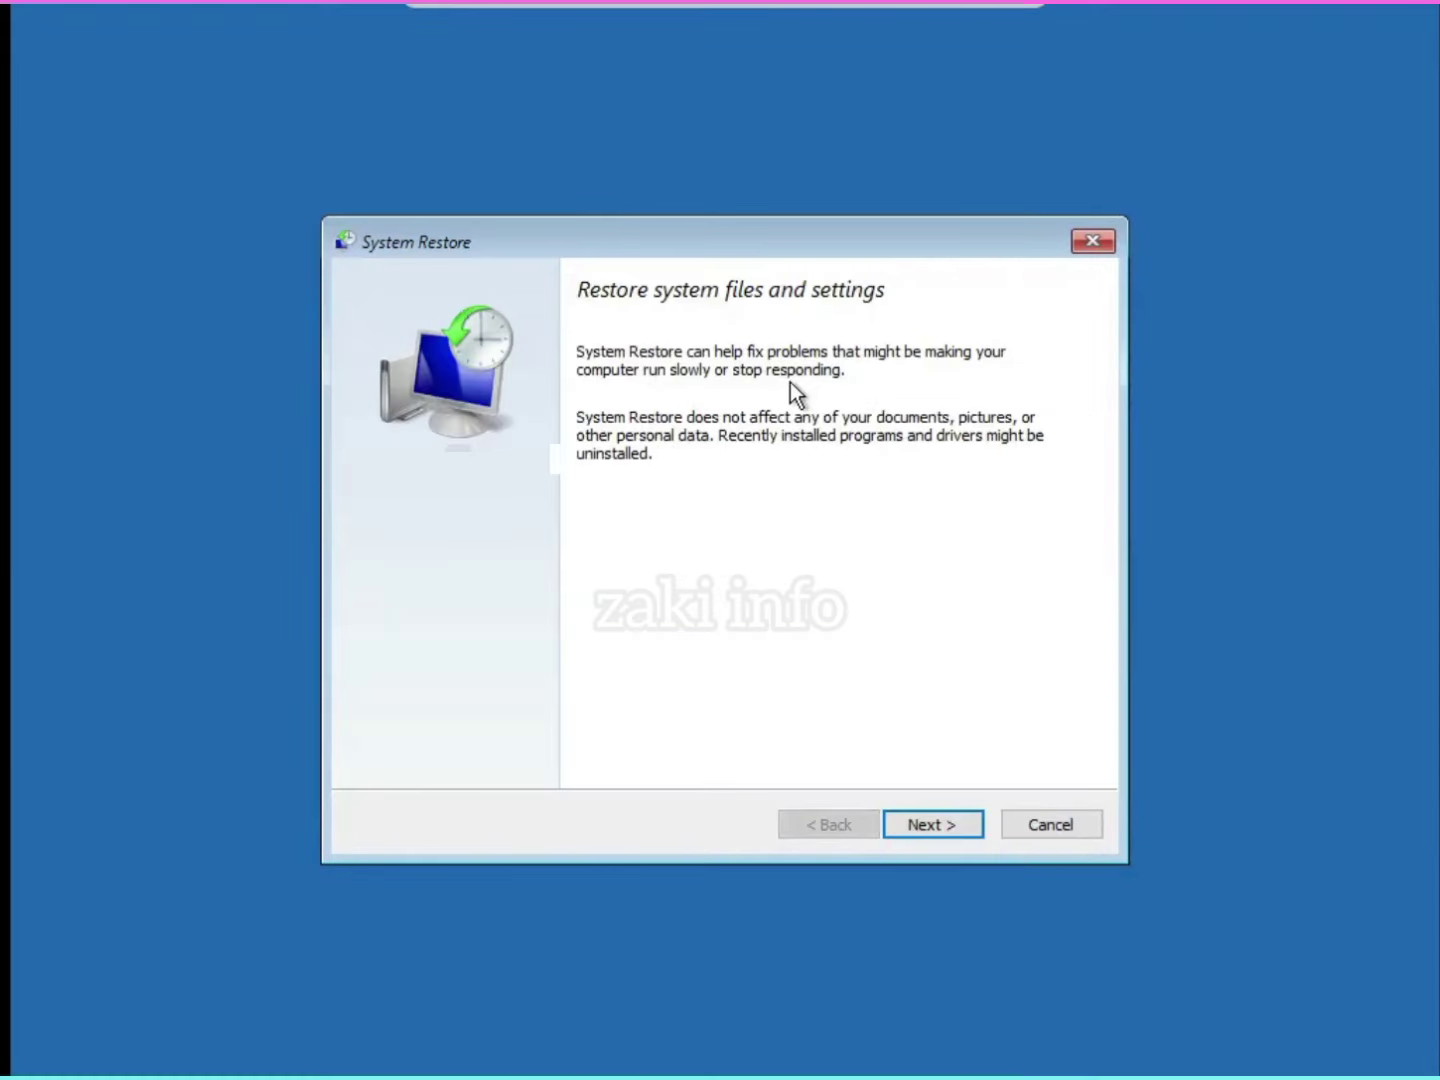
Restore the computer to the manual restore point of 6/12/2023 1:12:51 AM and restart it.
click(937, 826)
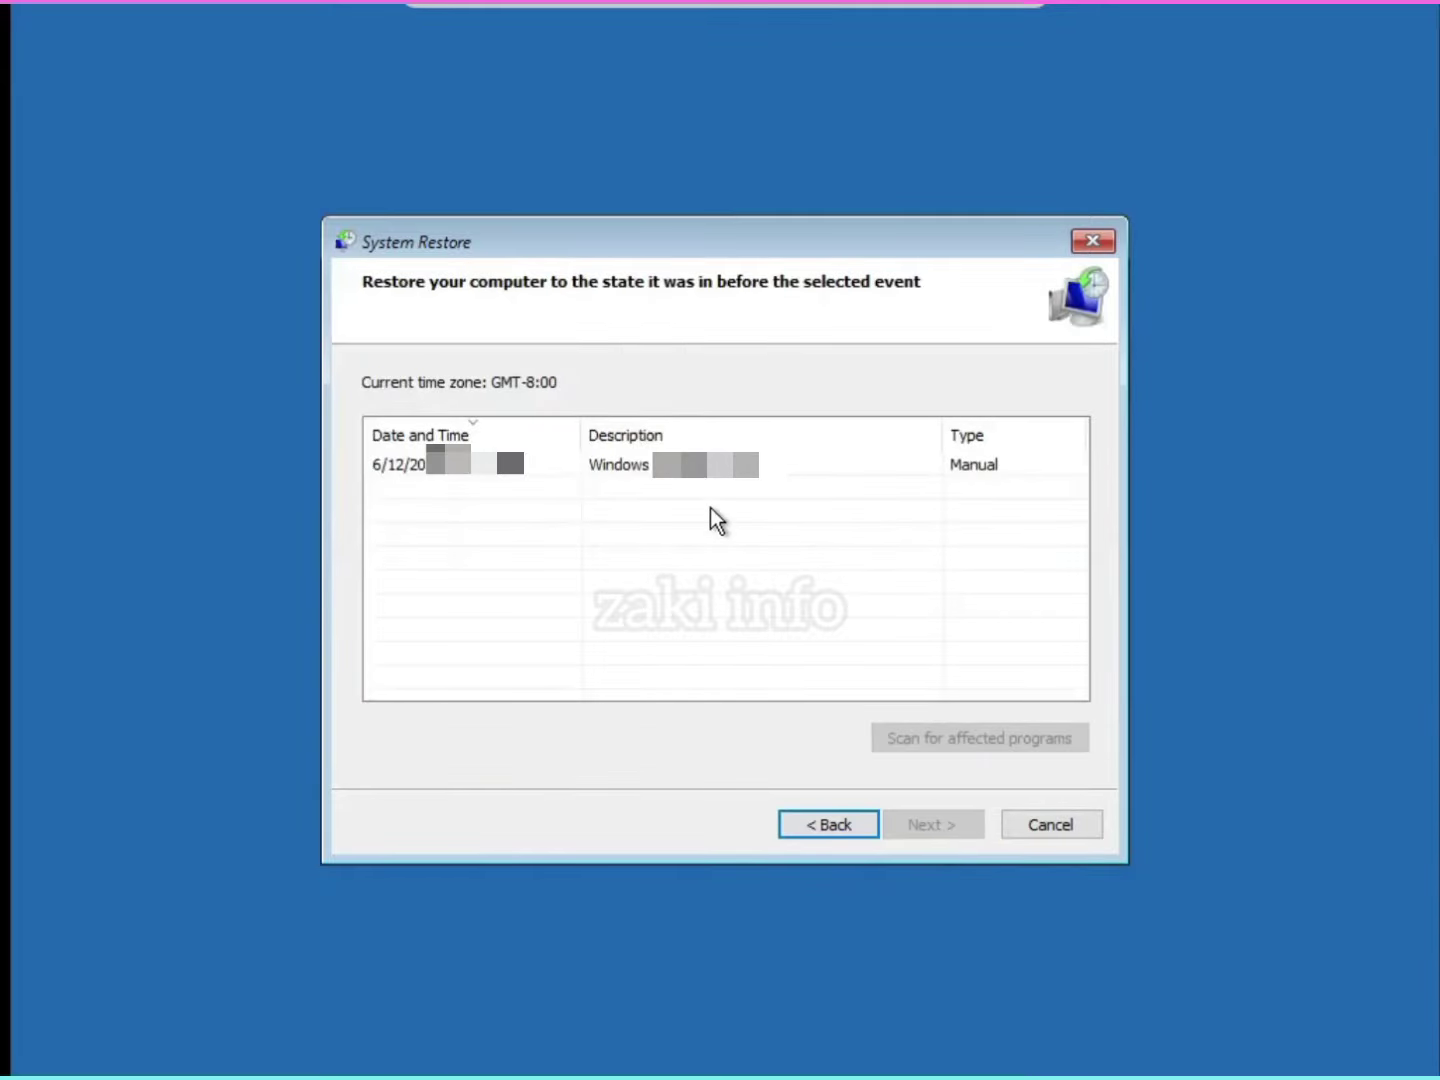
click(680, 476)
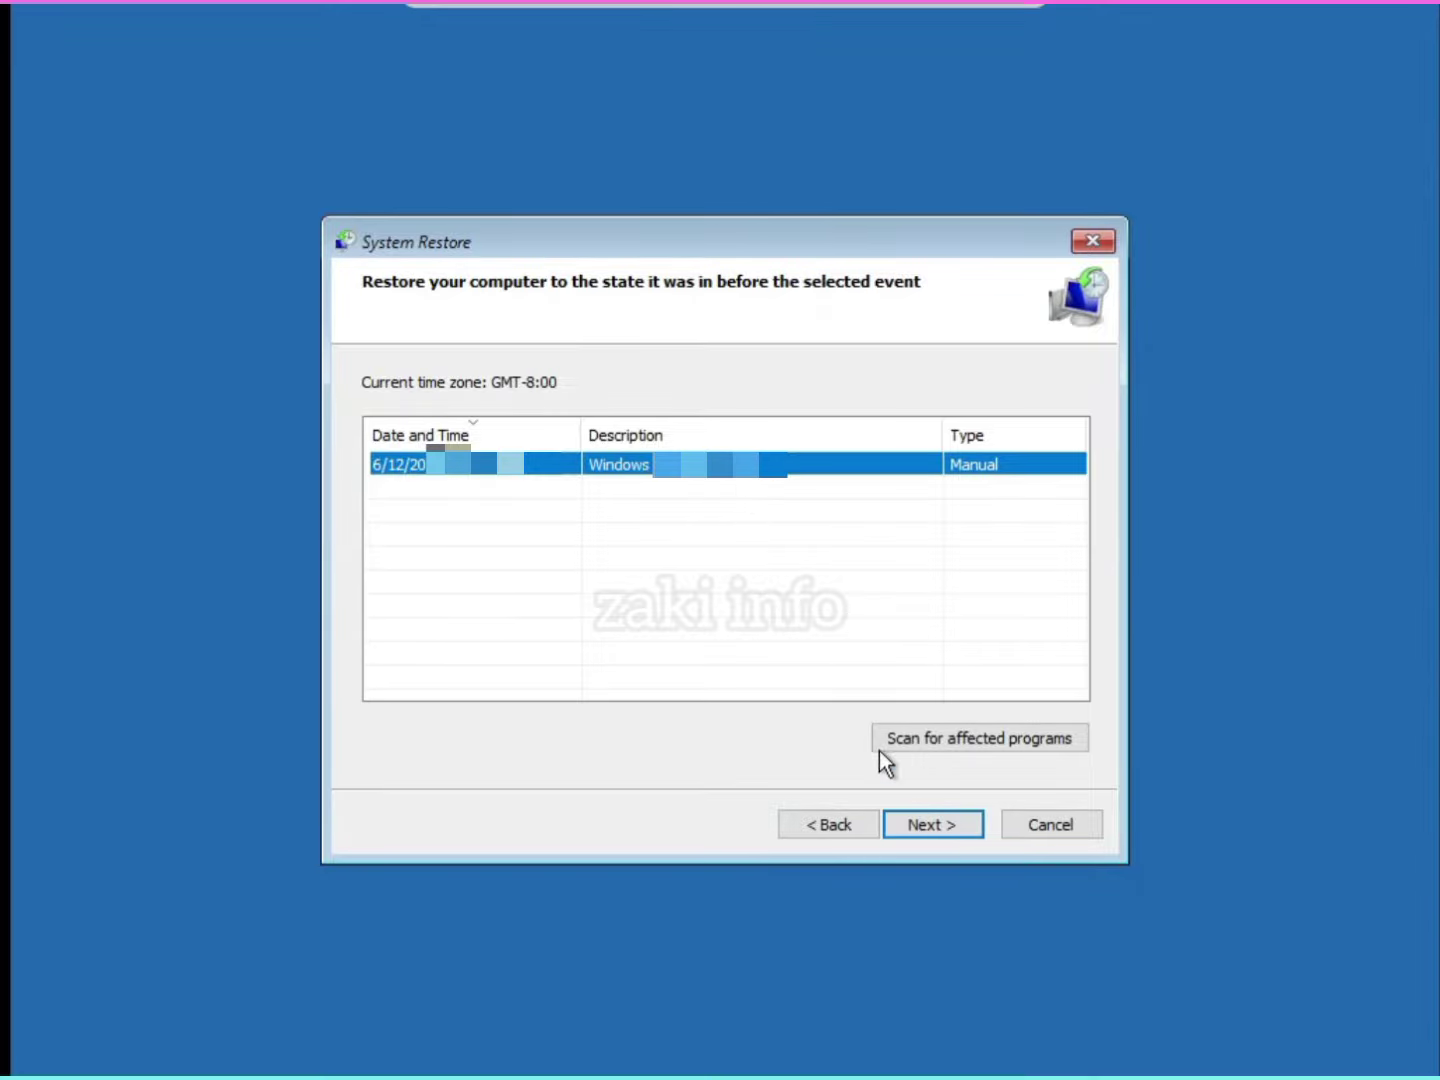
click(905, 825)
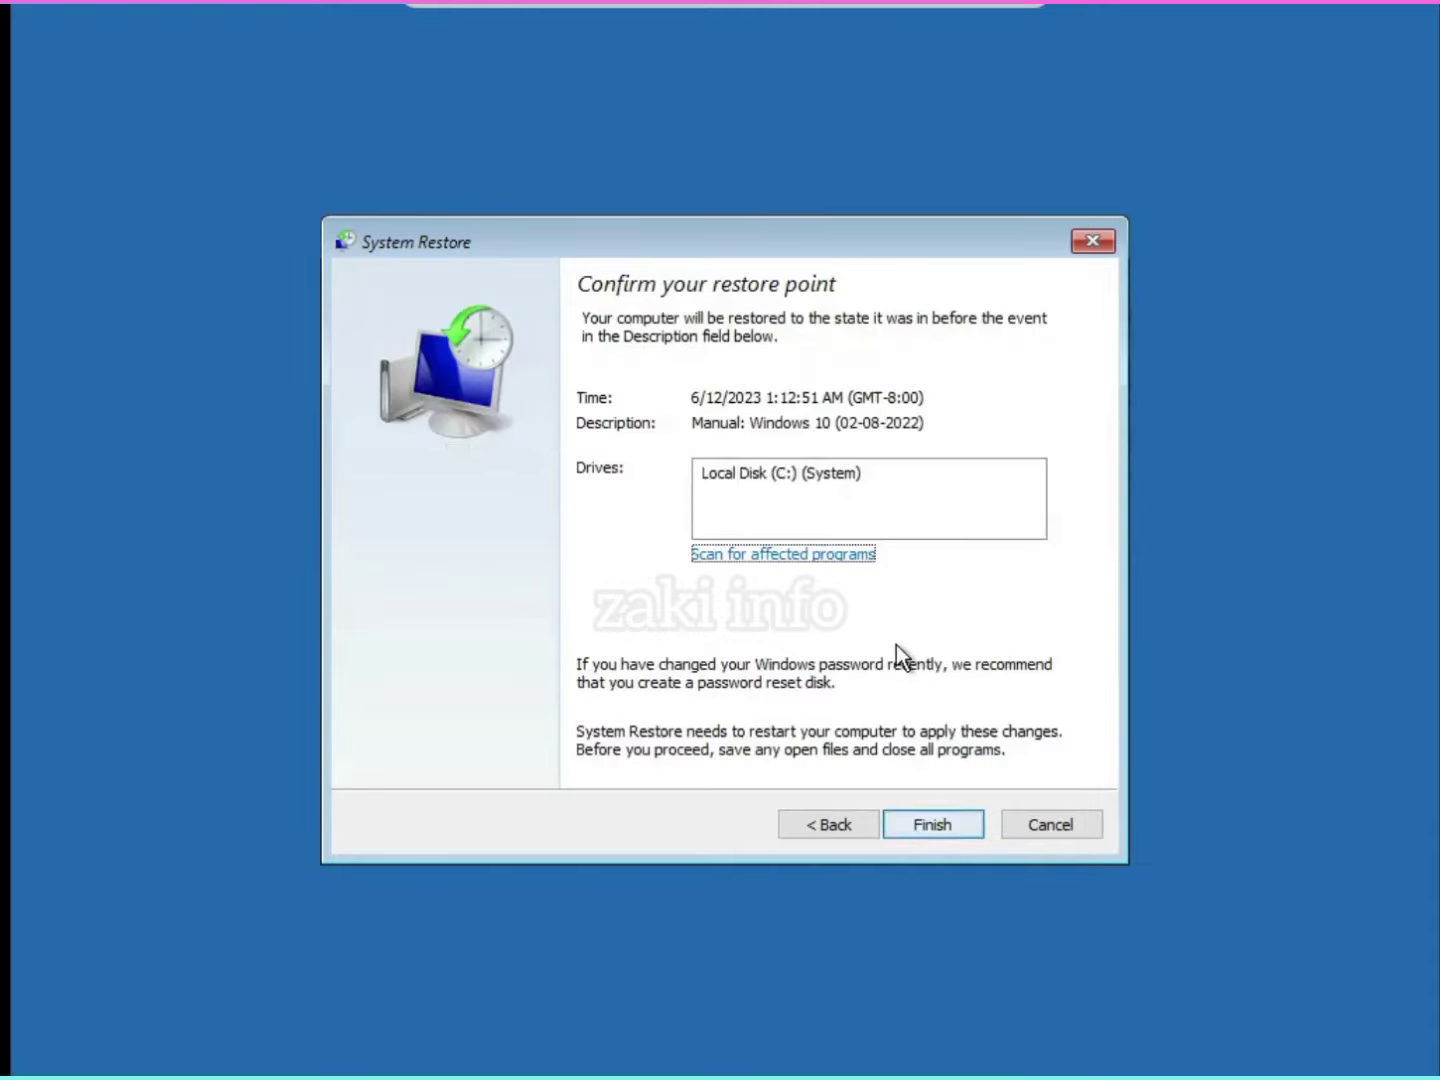
click(939, 826)
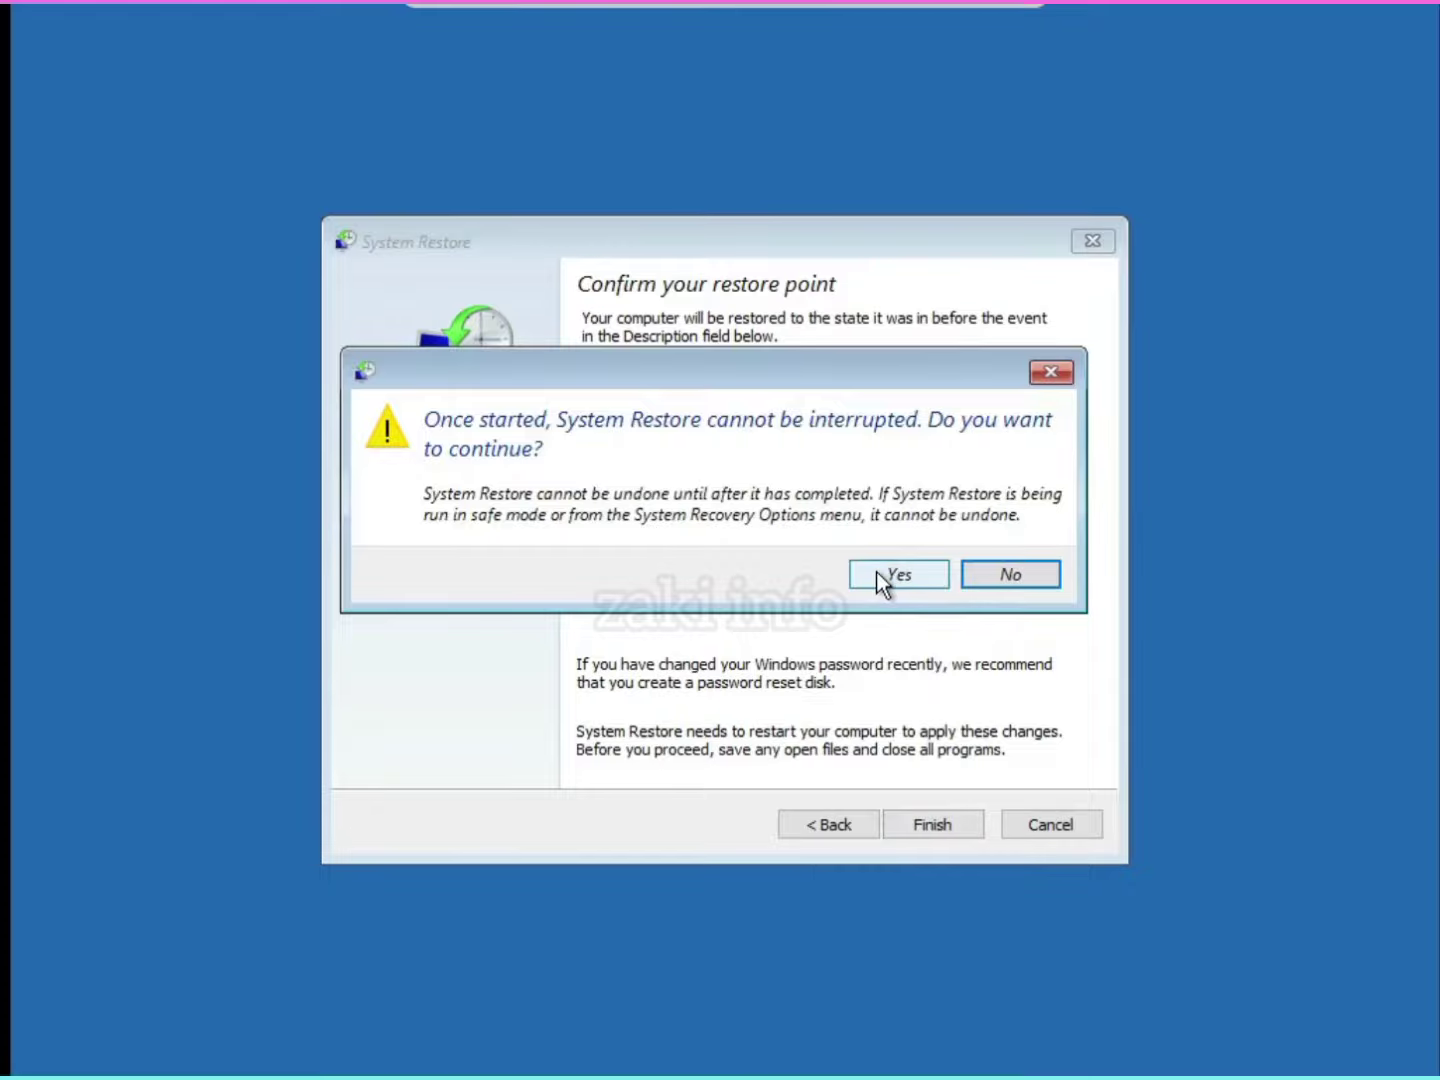
click(893, 574)
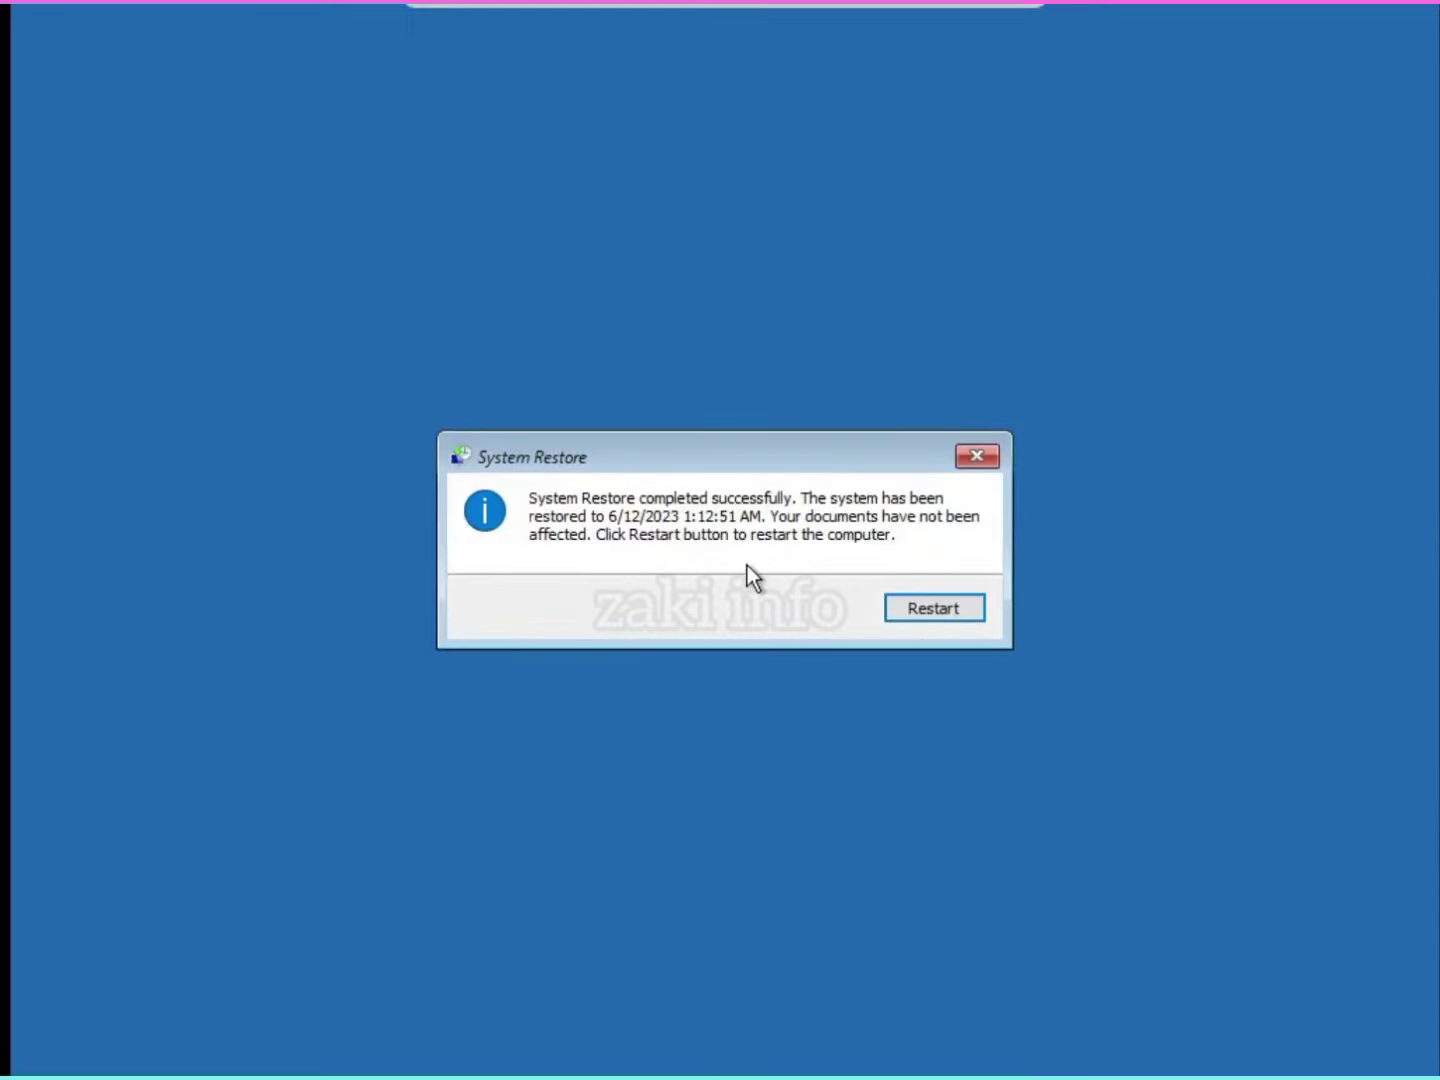
click(921, 606)
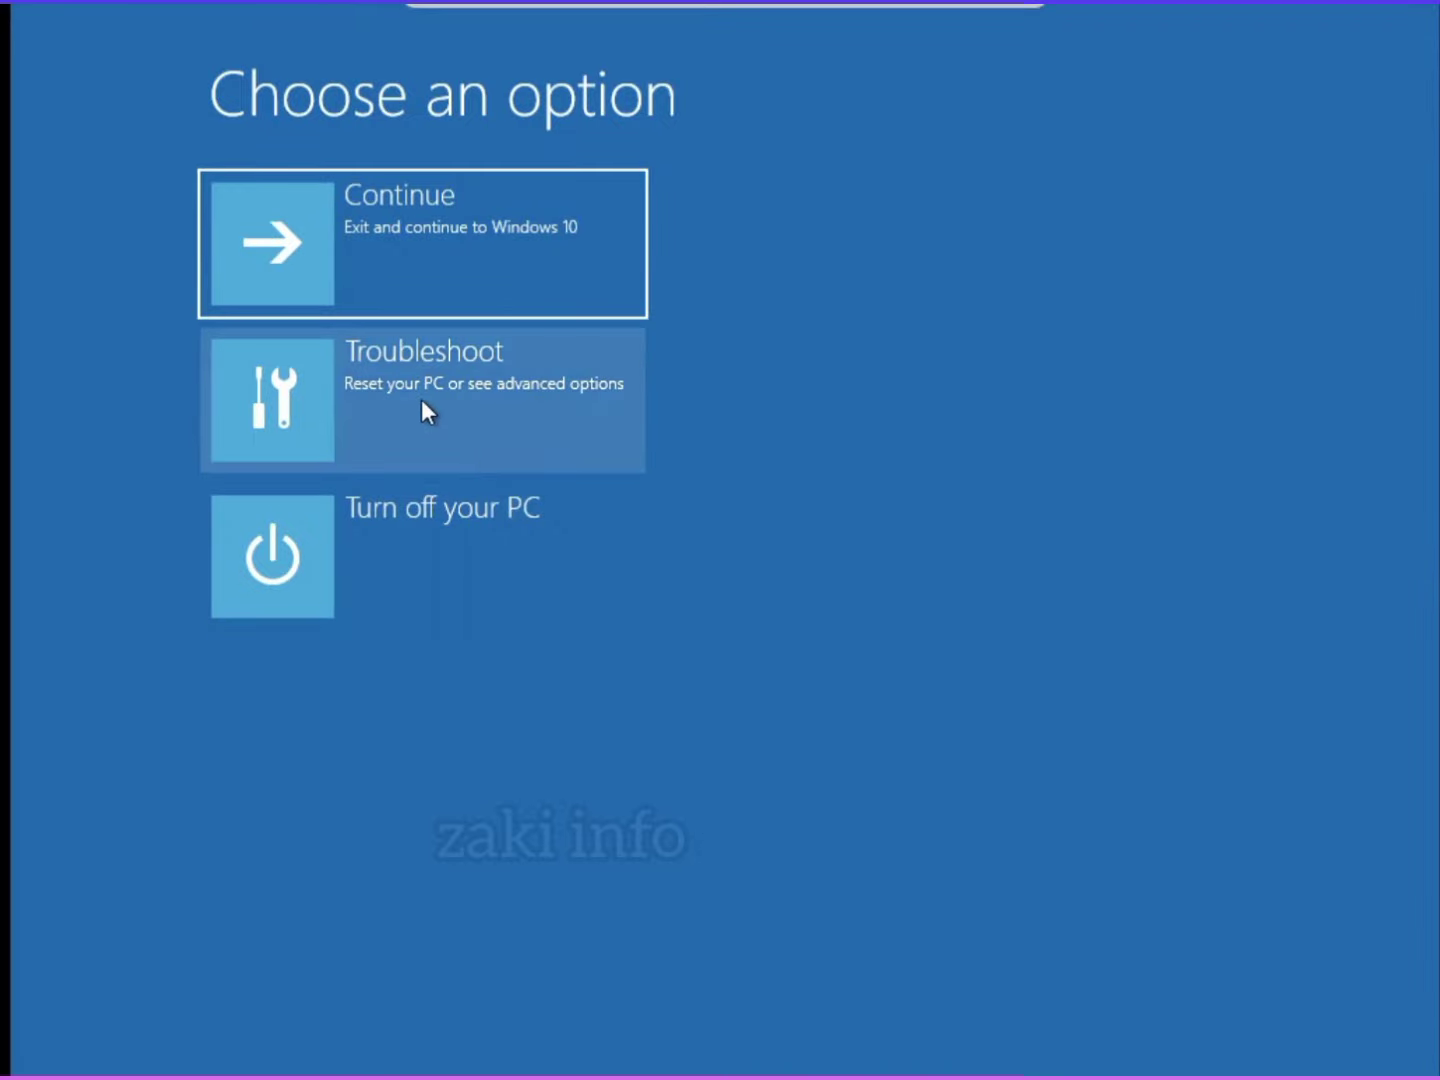
Restart the PC through Startup Settings with Safe Mode enabled and sign in with the account password.
click(391, 399)
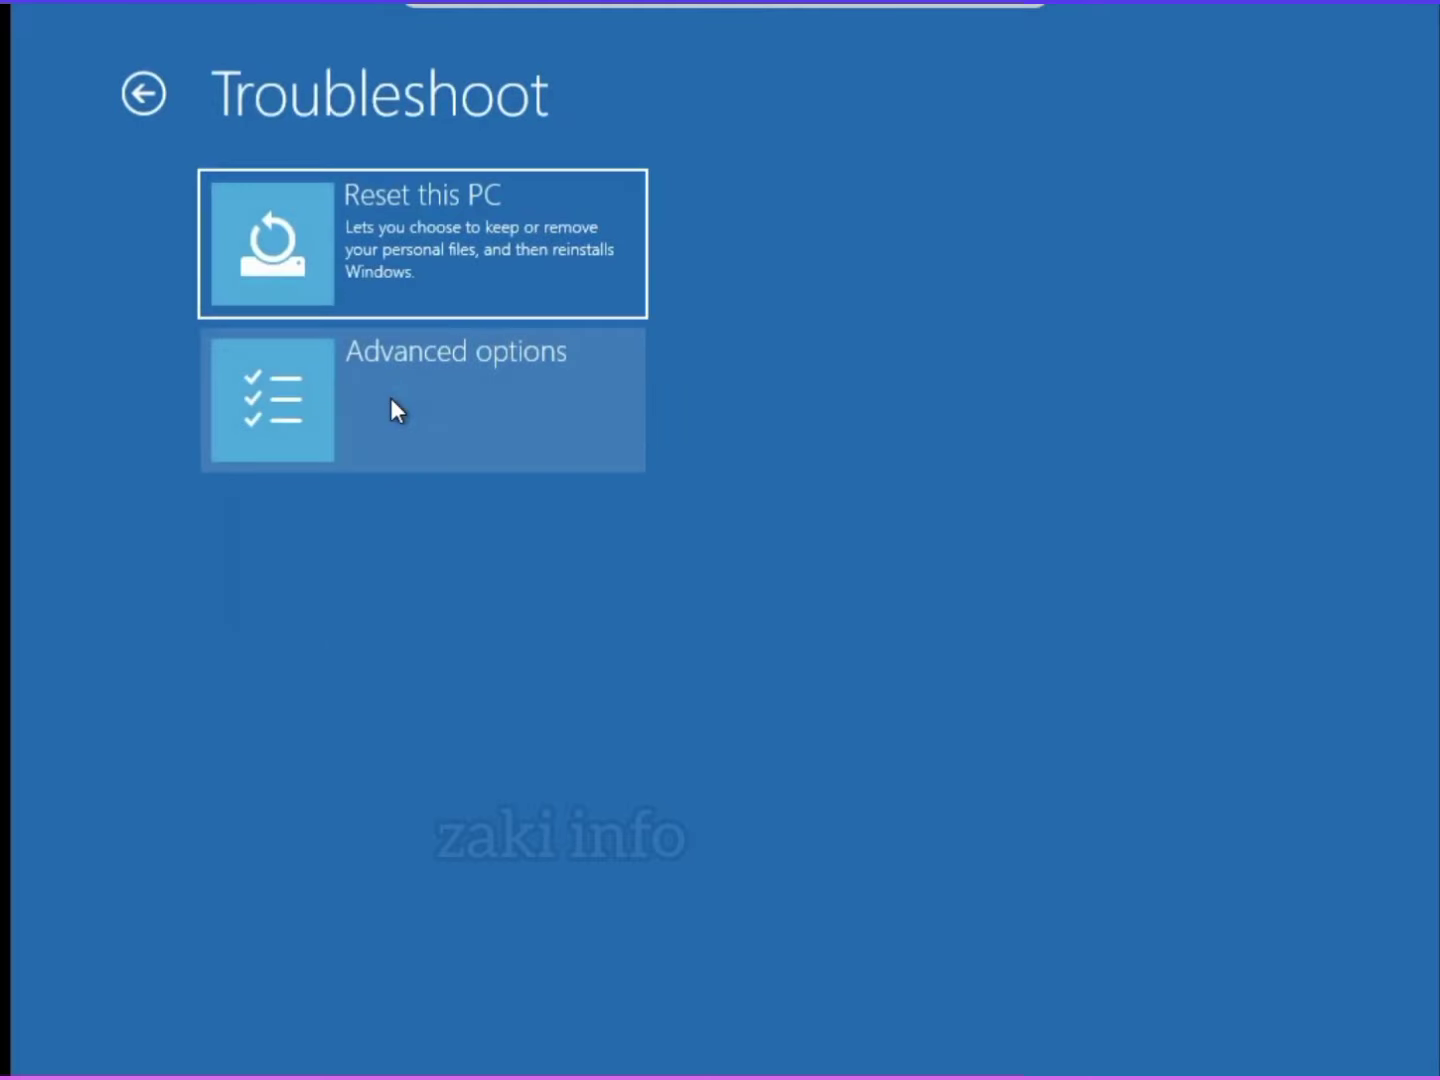
click(391, 406)
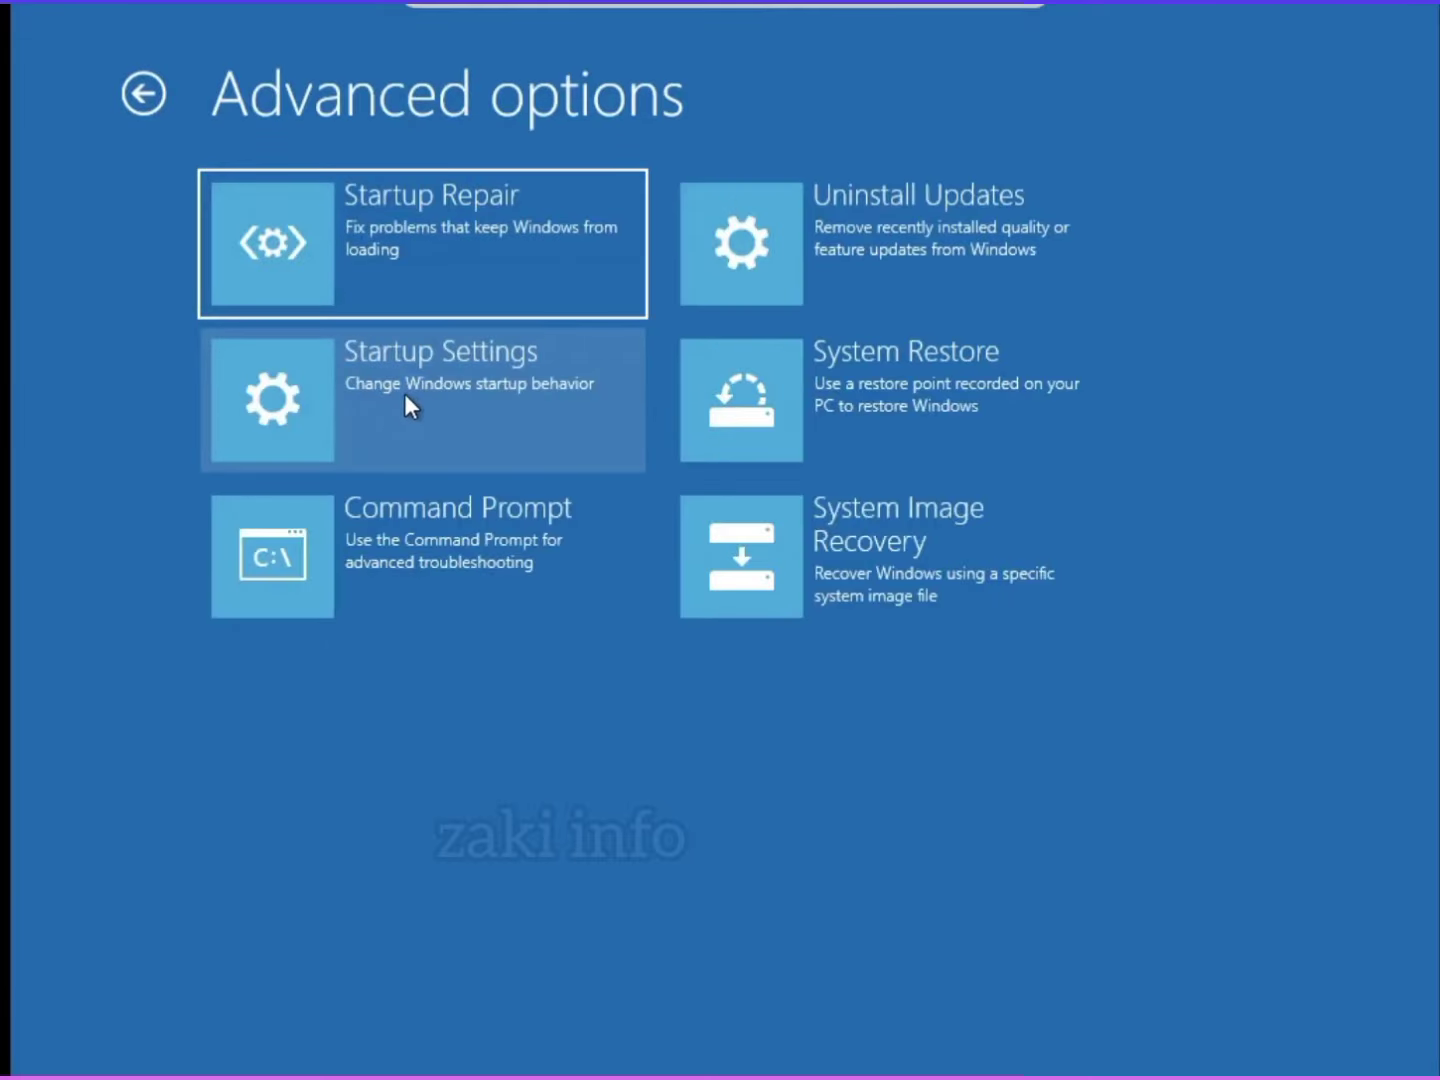
click(416, 381)
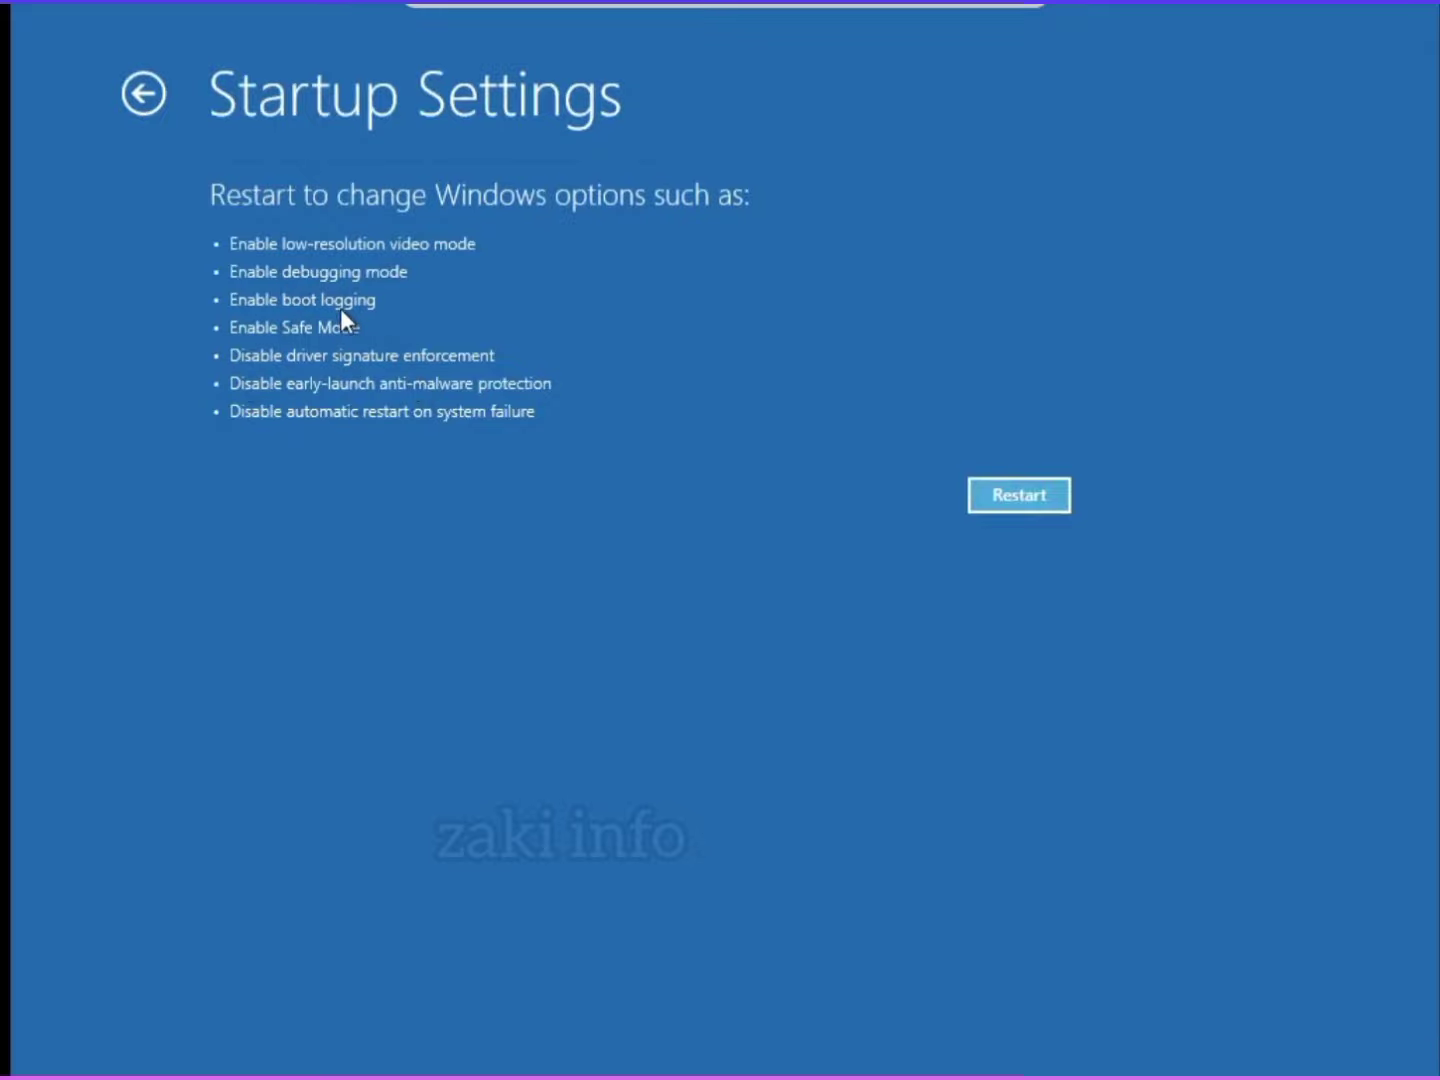
click(984, 495)
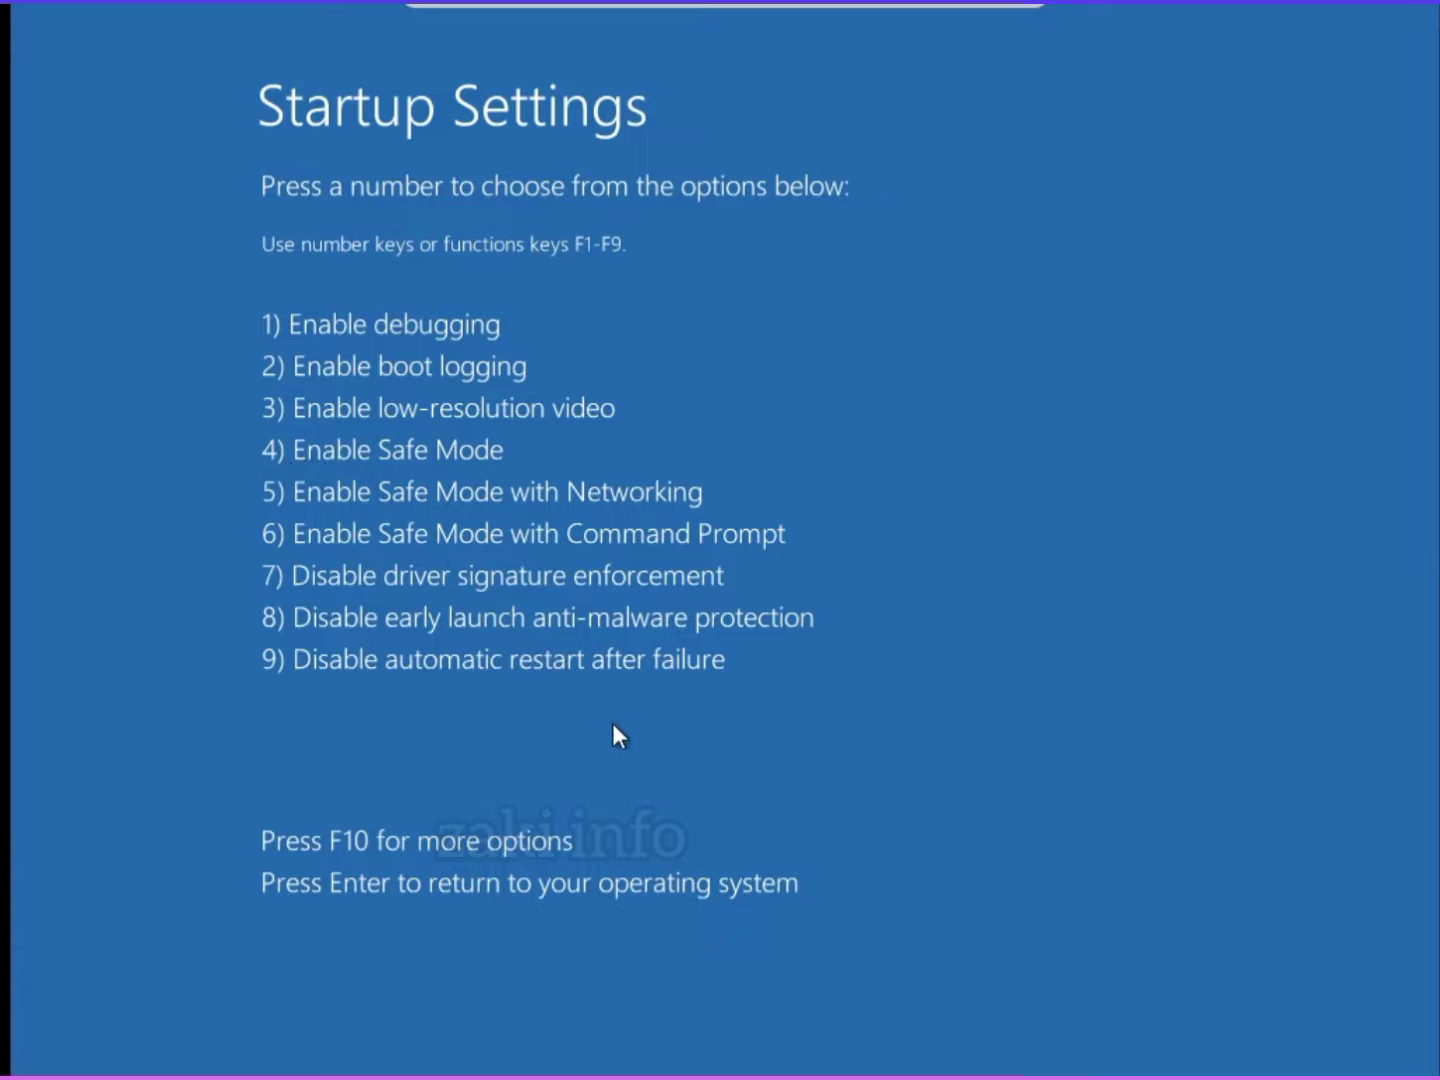
key(4)
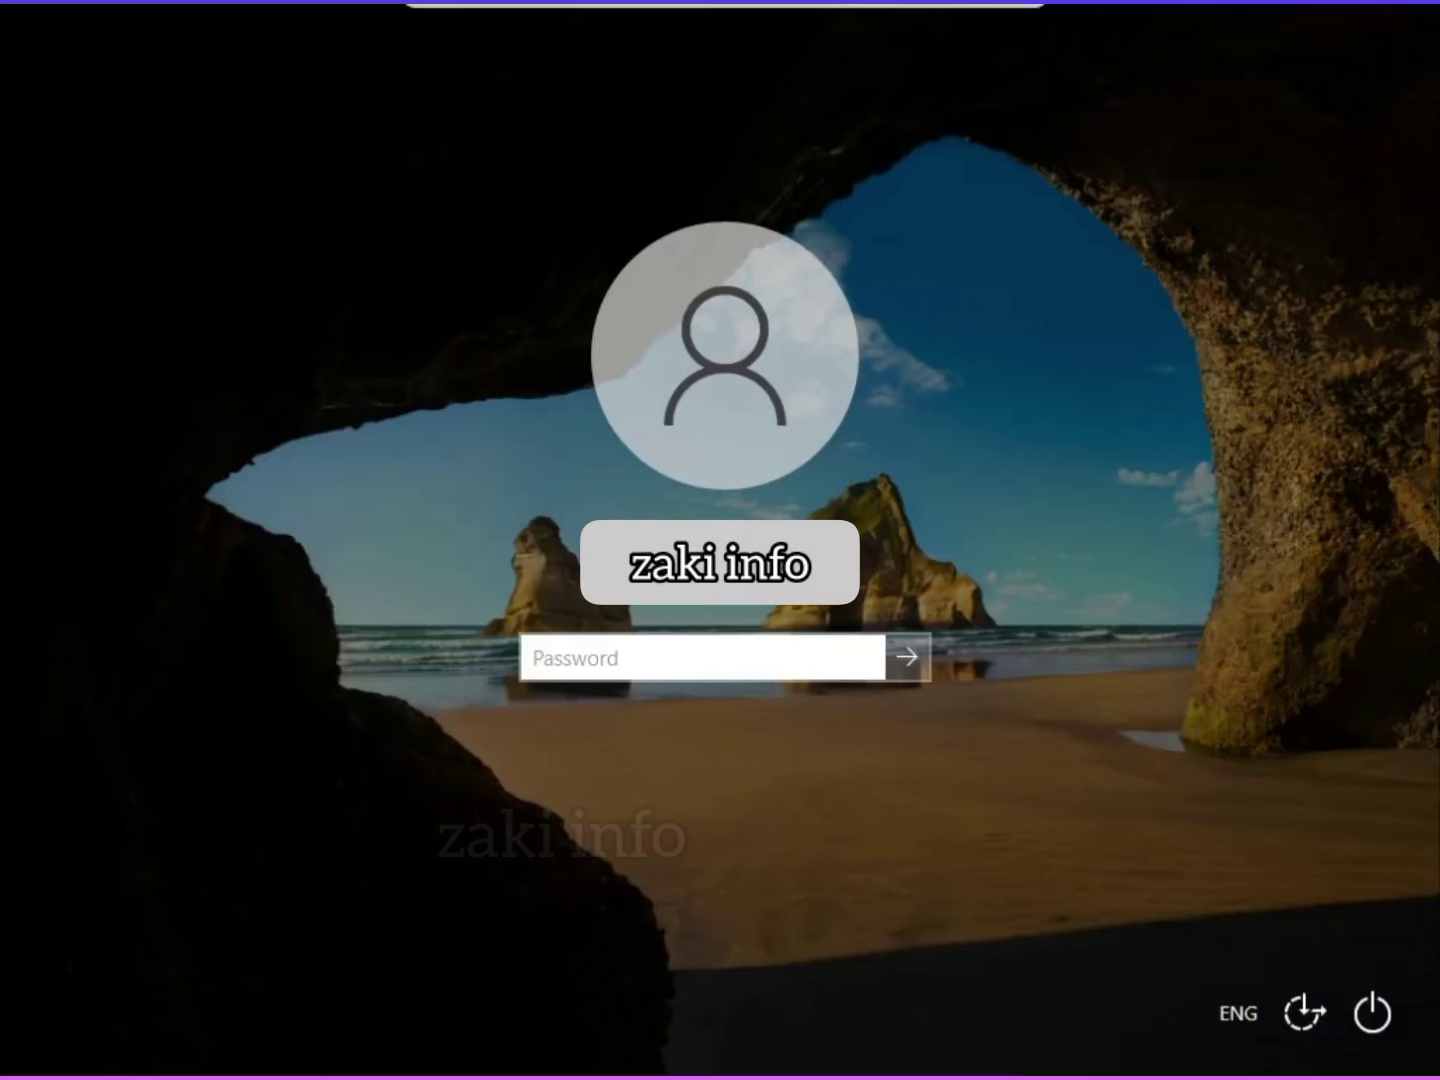
text(•••••)
key(Return)
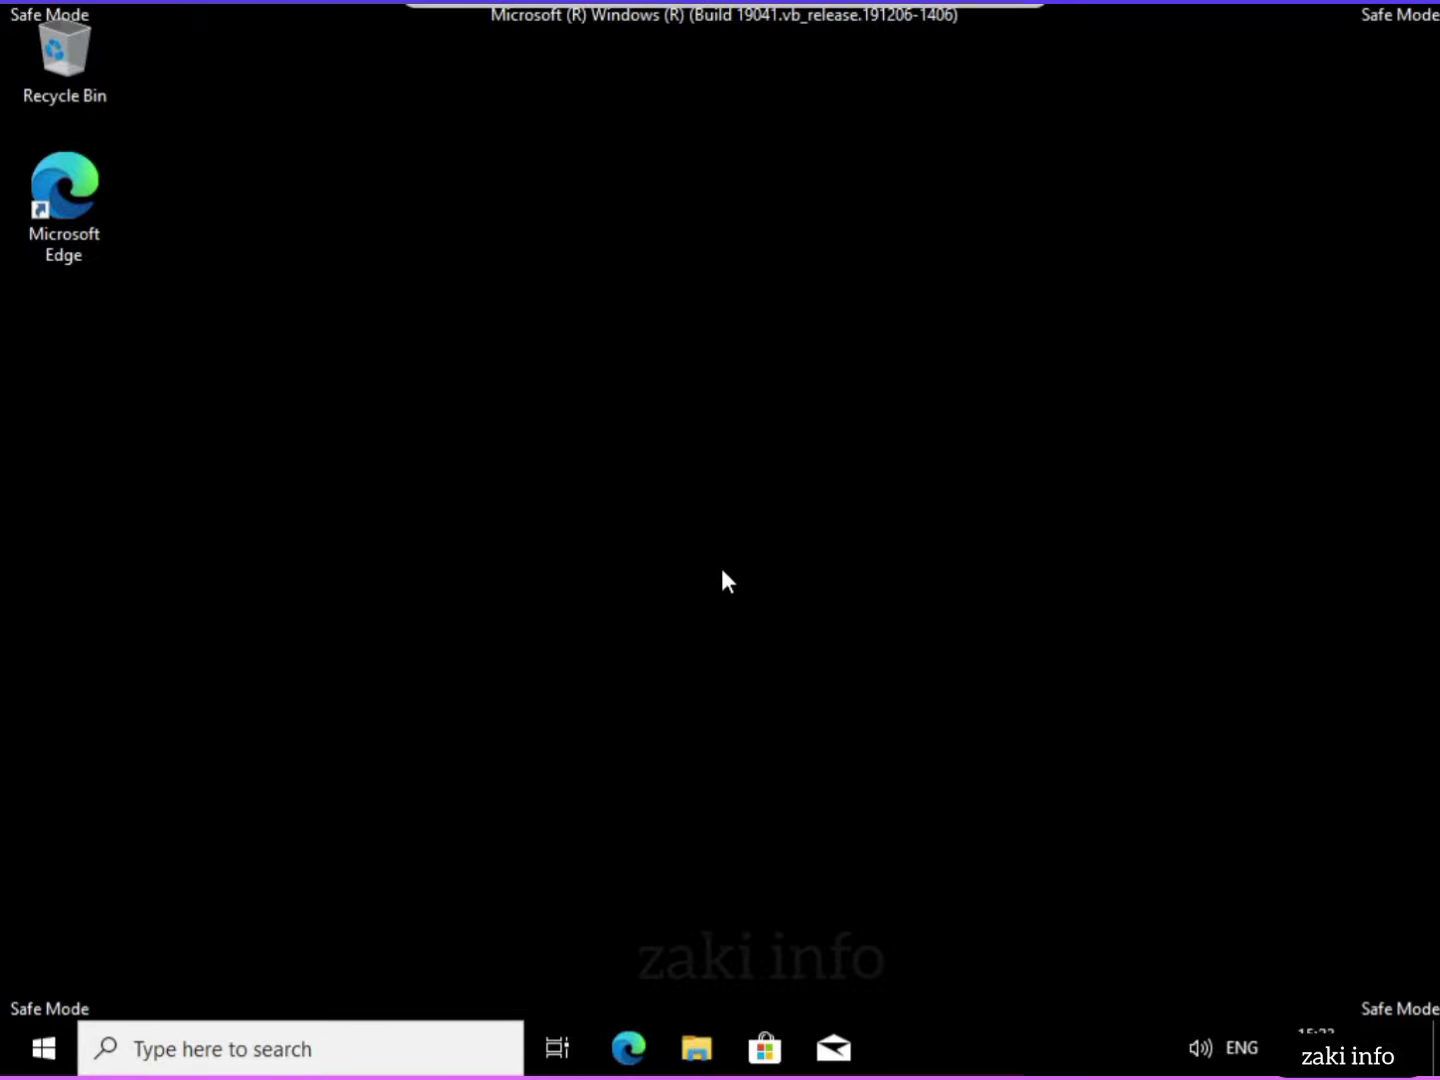
Open the properties of Local Disk (C:) in File Explorer and start Disk Cleanup for that drive.
click(694, 1047)
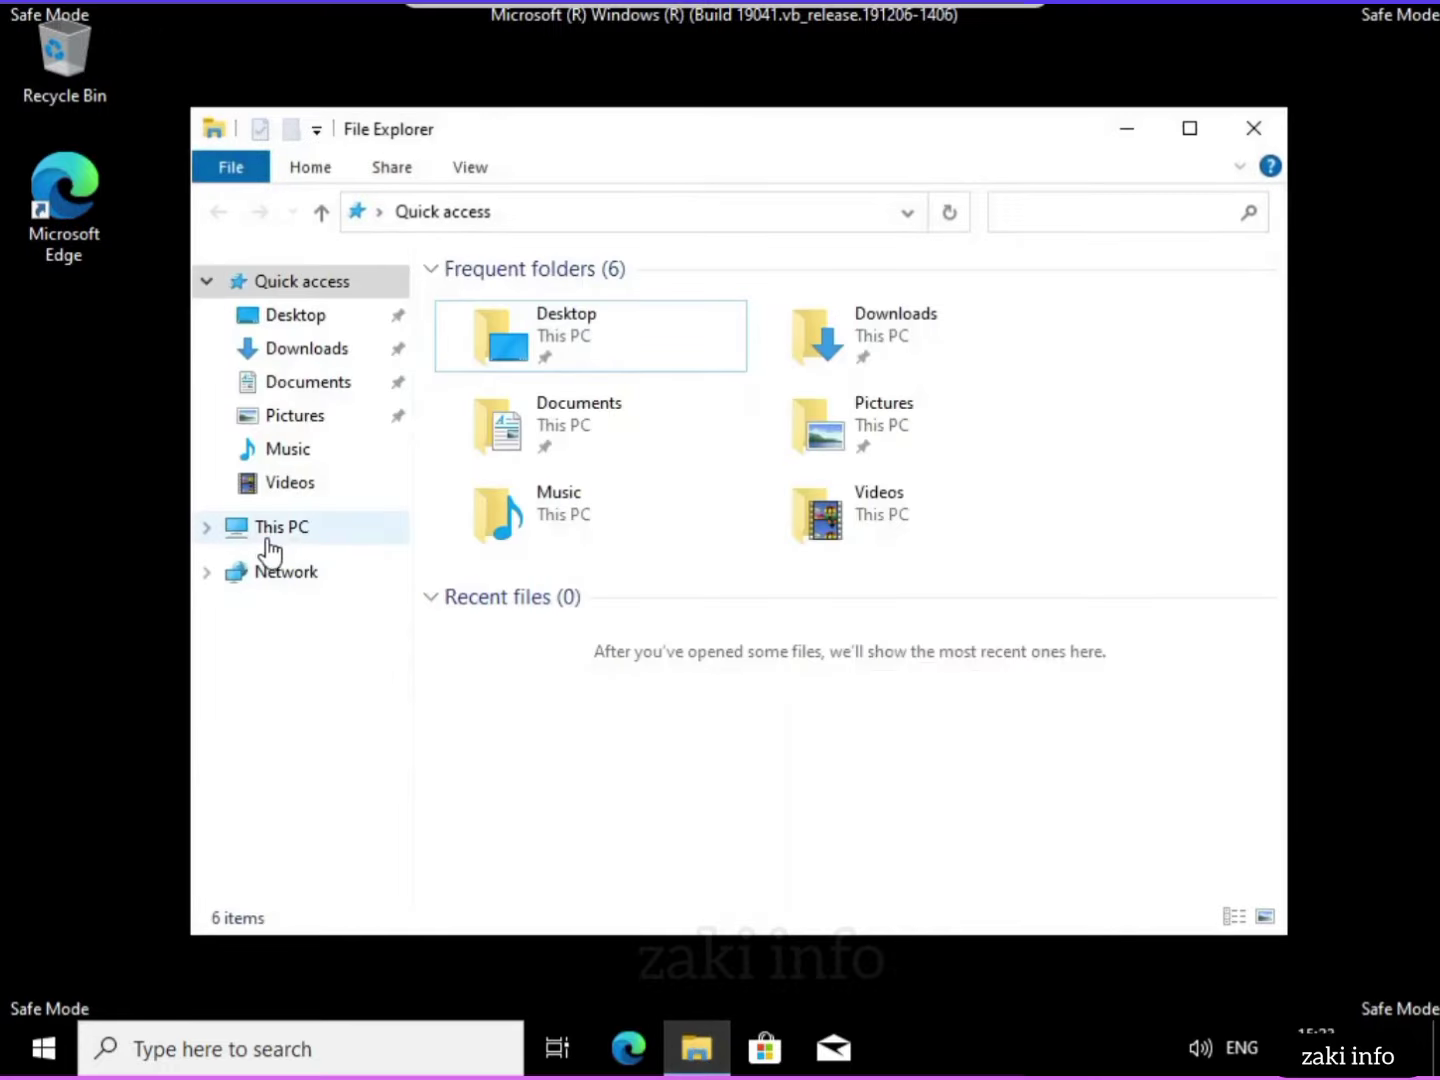
click(268, 530)
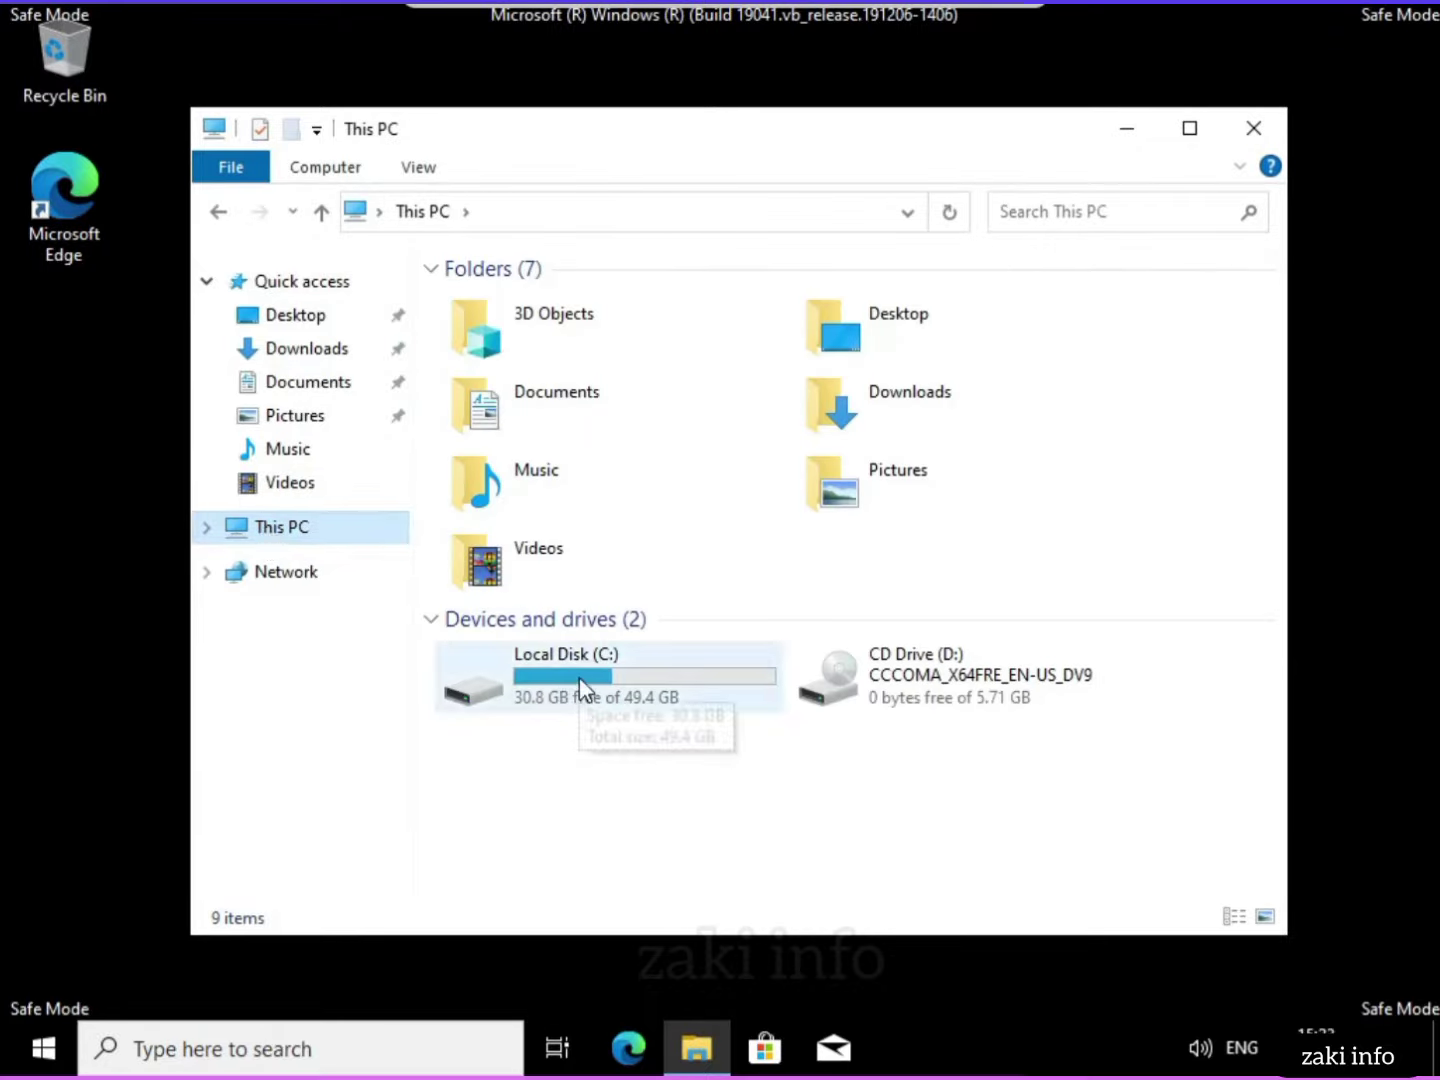
right_click(579, 677)
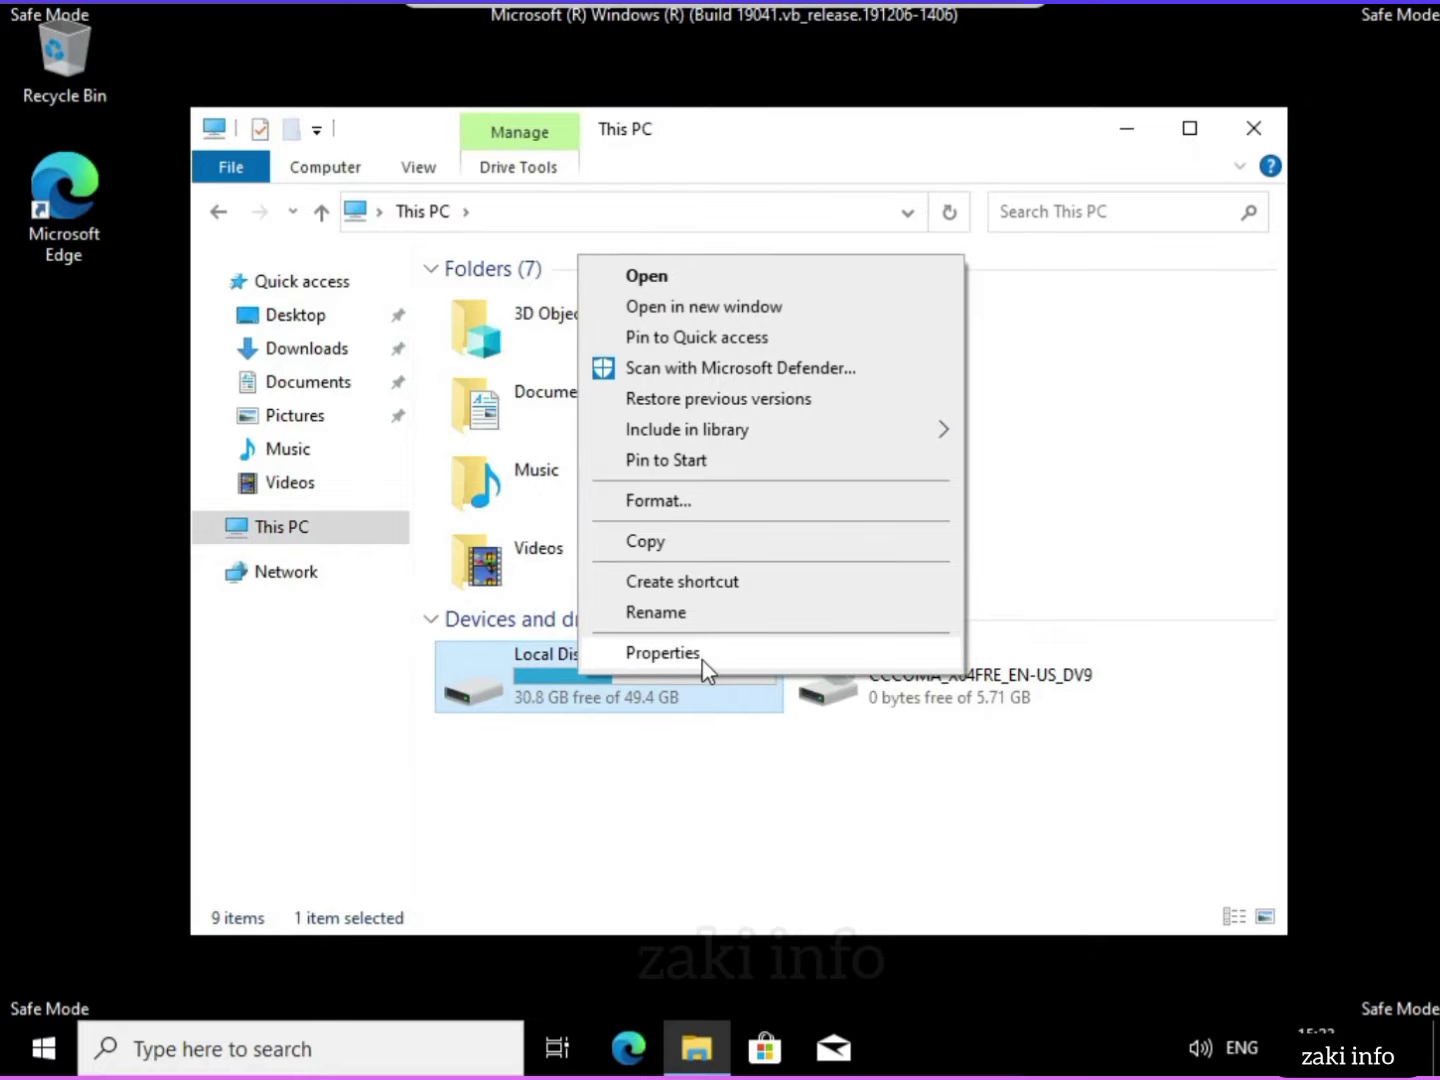
click(668, 656)
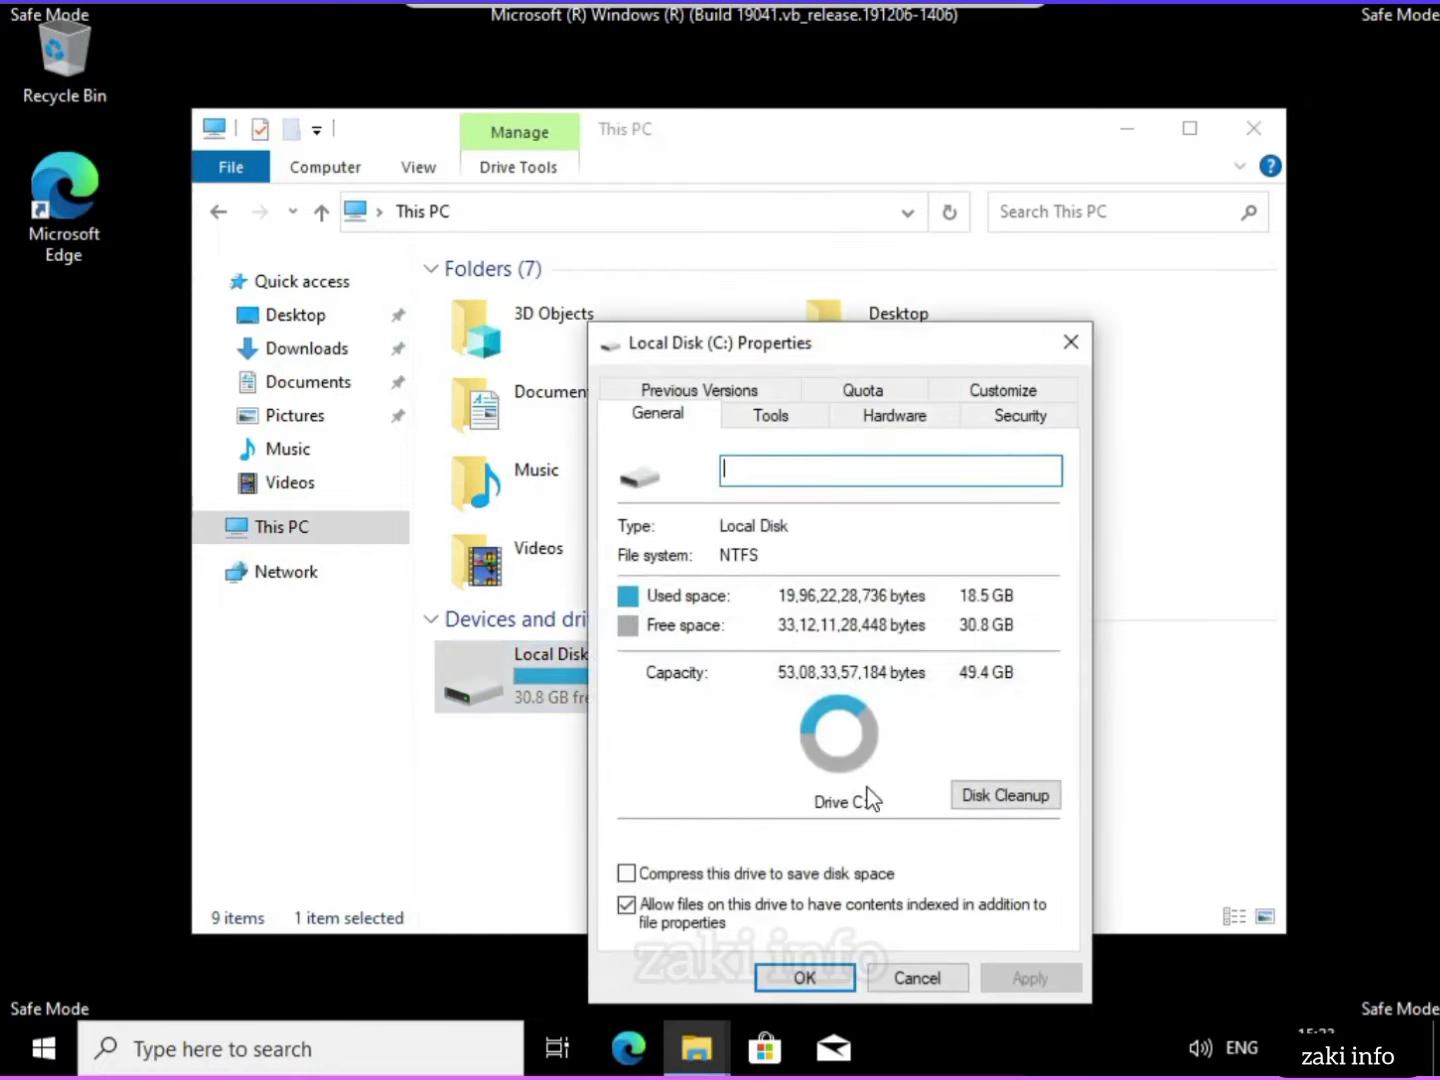
click(977, 798)
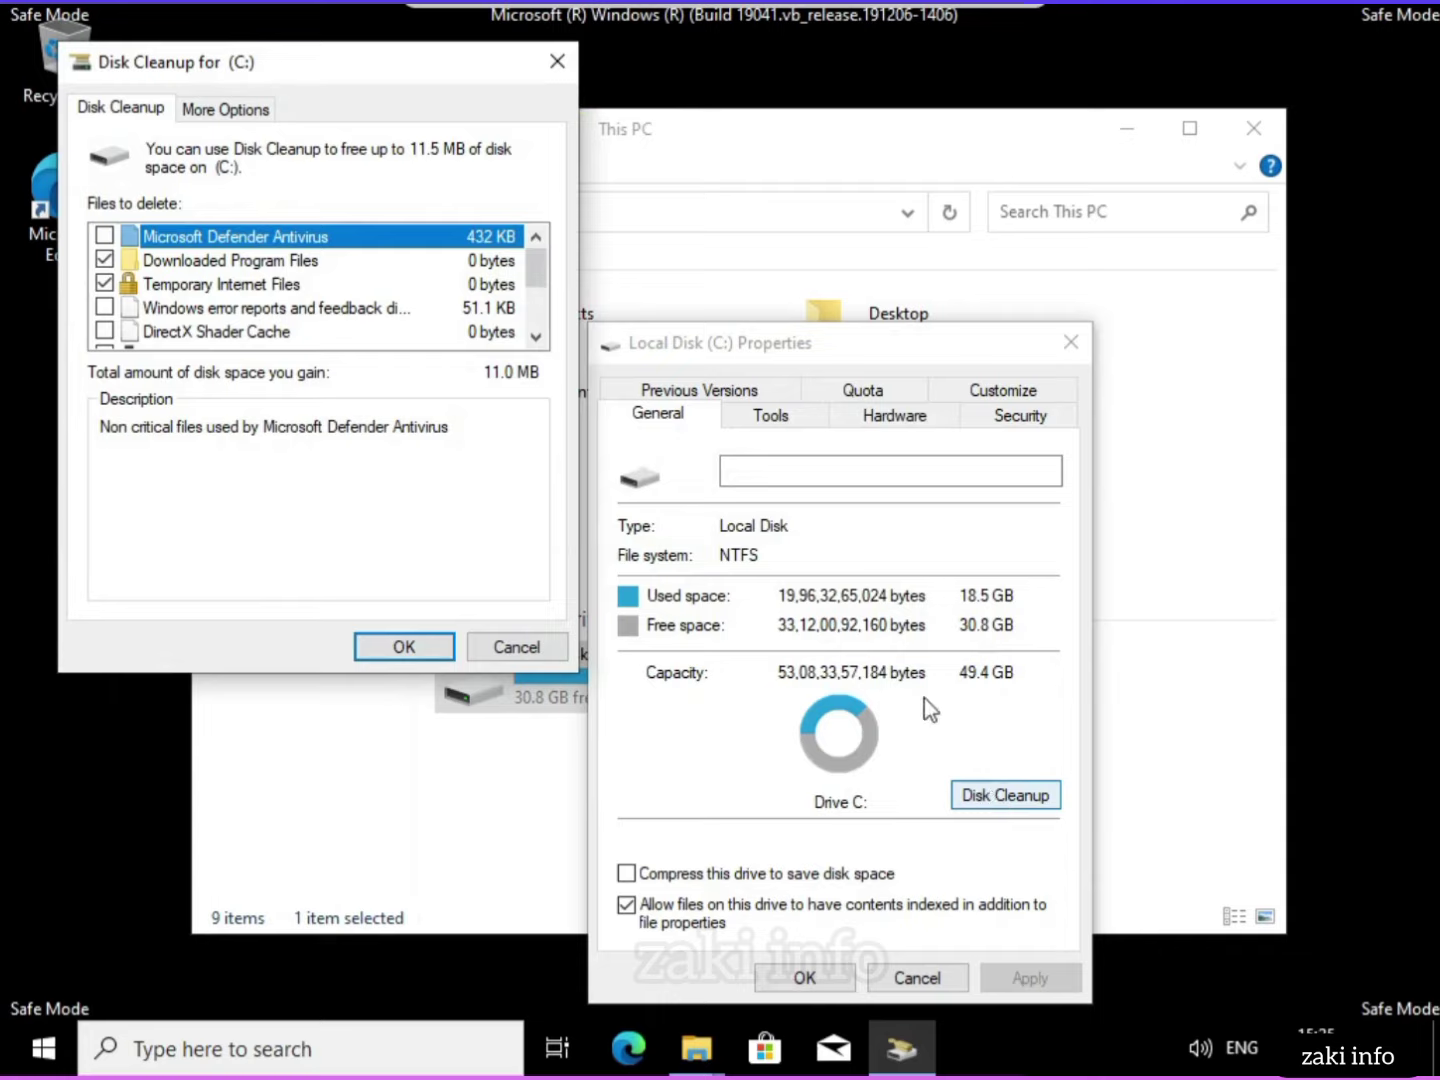
Include Windows error reports, DirectX Shader Cache, Device driver packages, Language Resource Files, Recycle Bin and Temporary files in the cleanup.
click(104, 307)
click(104, 331)
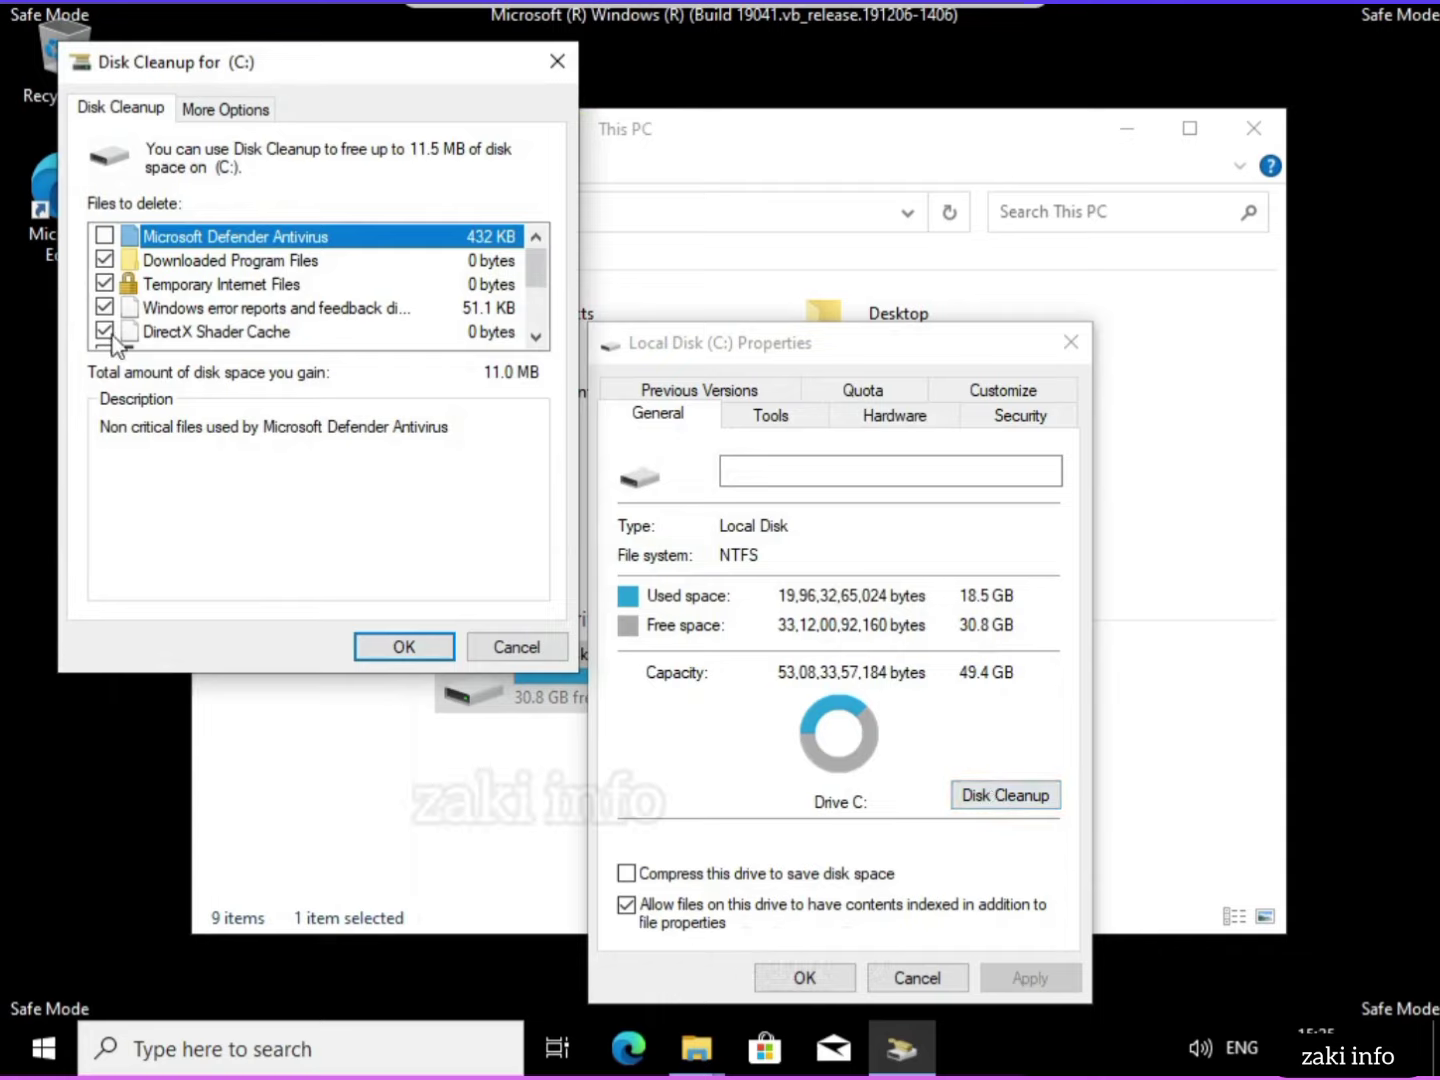
scroll(106, 335, down, 1)
click(104, 283)
click(104, 307)
click(104, 331)
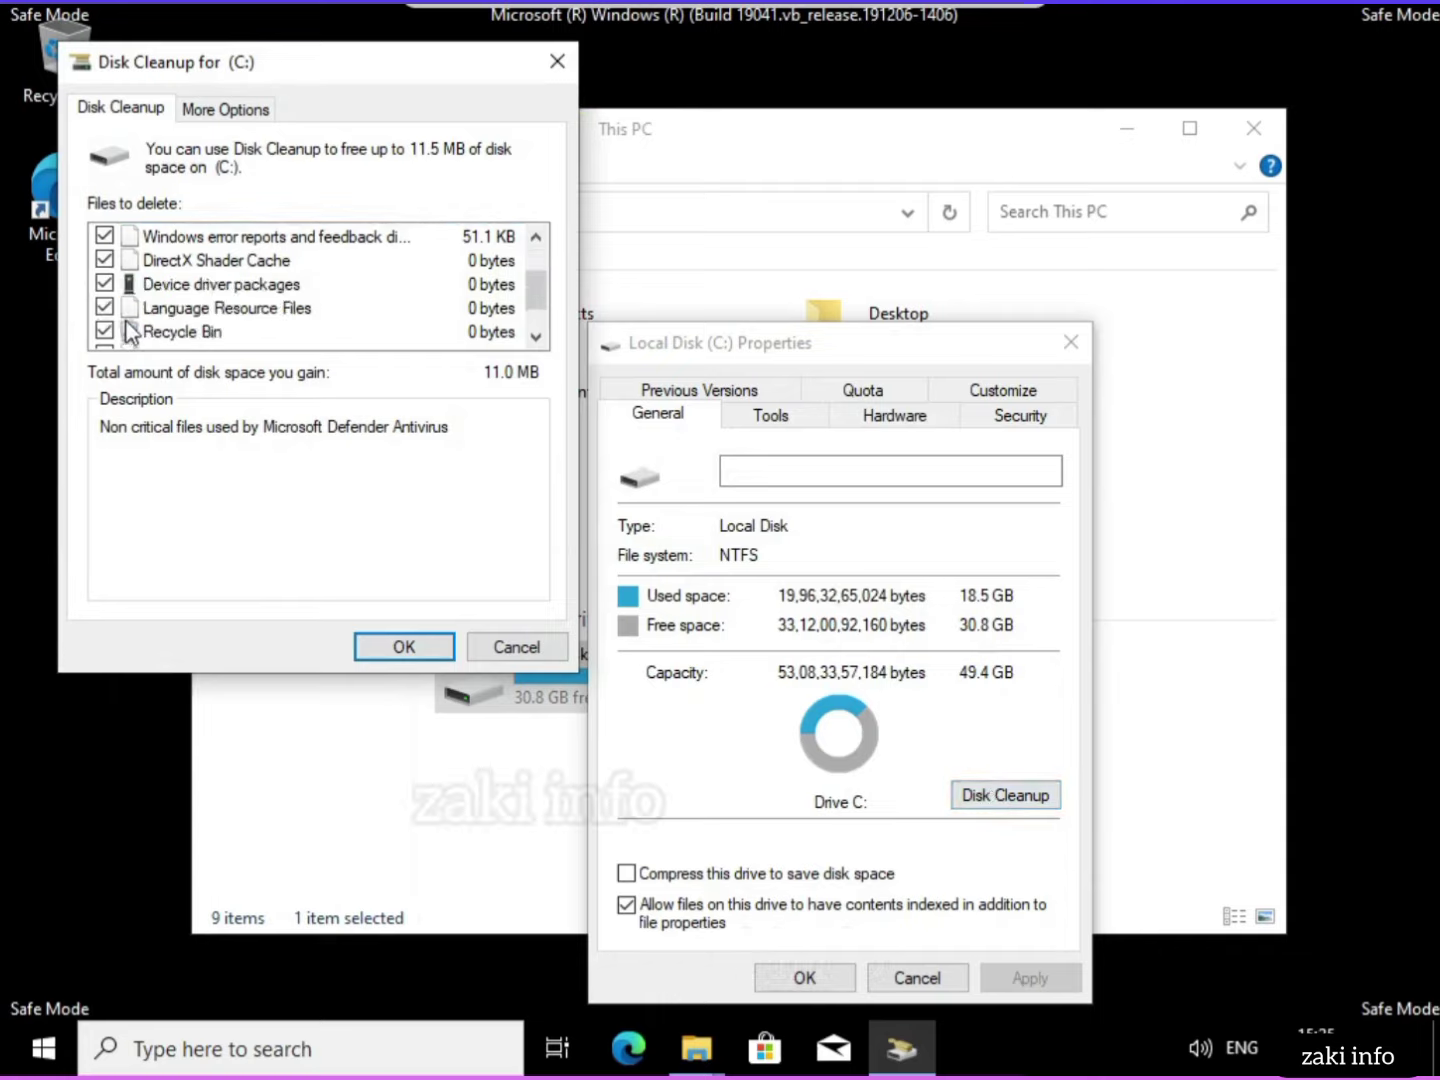
scroll(128, 330, down, 1)
click(104, 307)
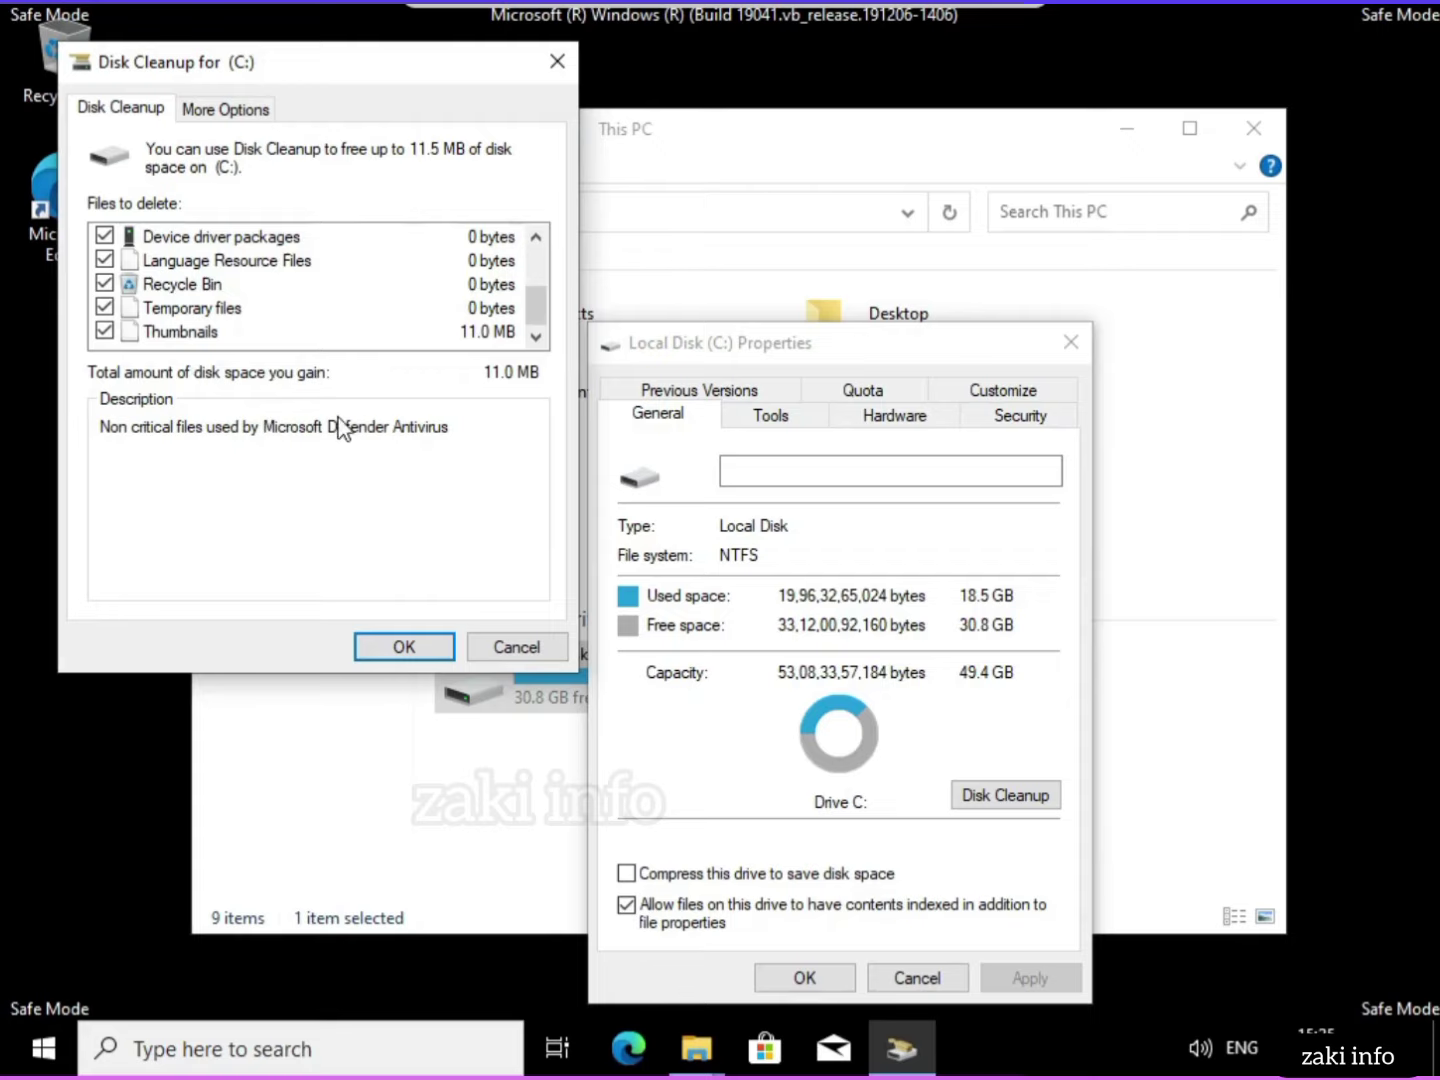
Permanently delete the selected cleanup files, and close the drive properties and File Explorer.
click(400, 647)
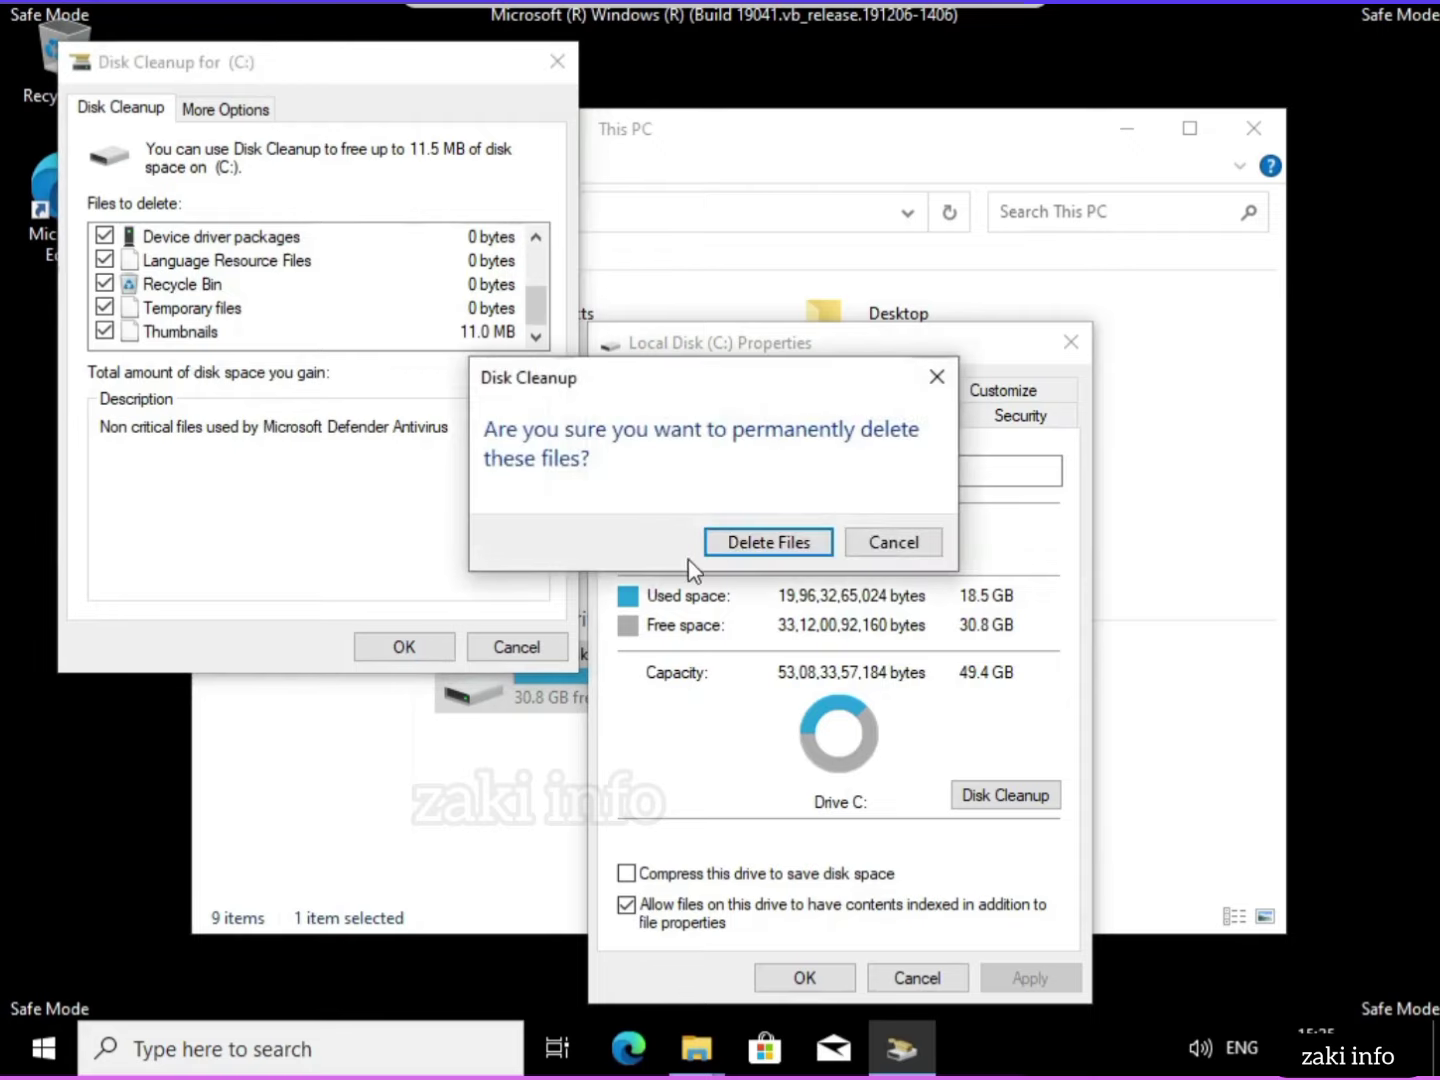
click(726, 548)
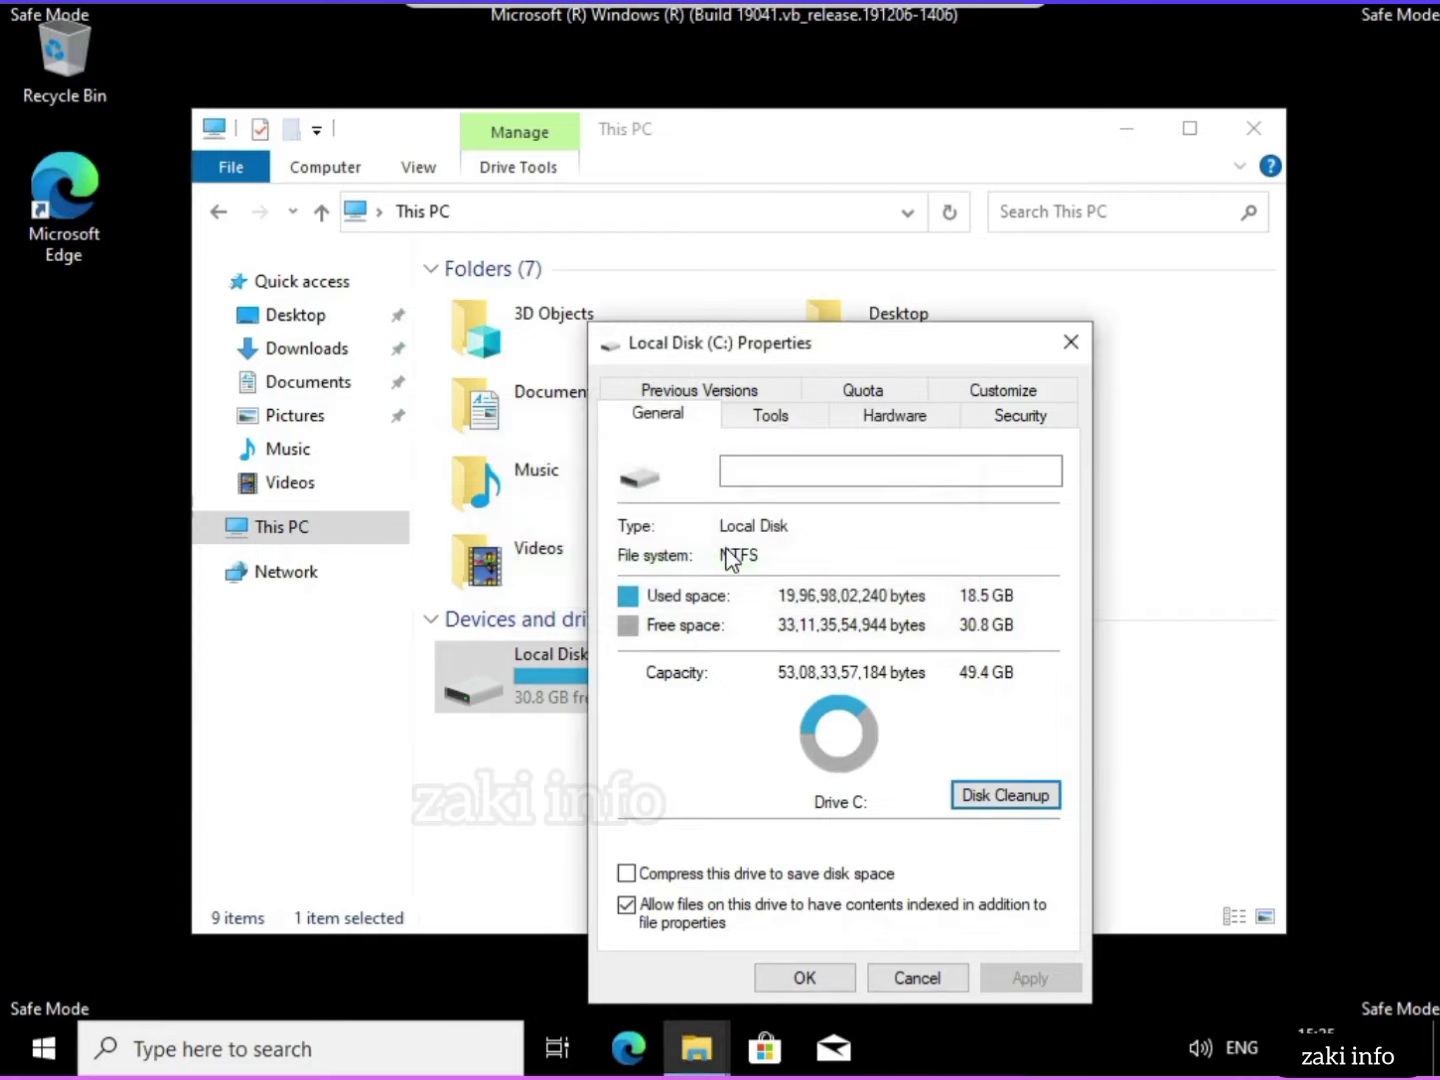
click(806, 977)
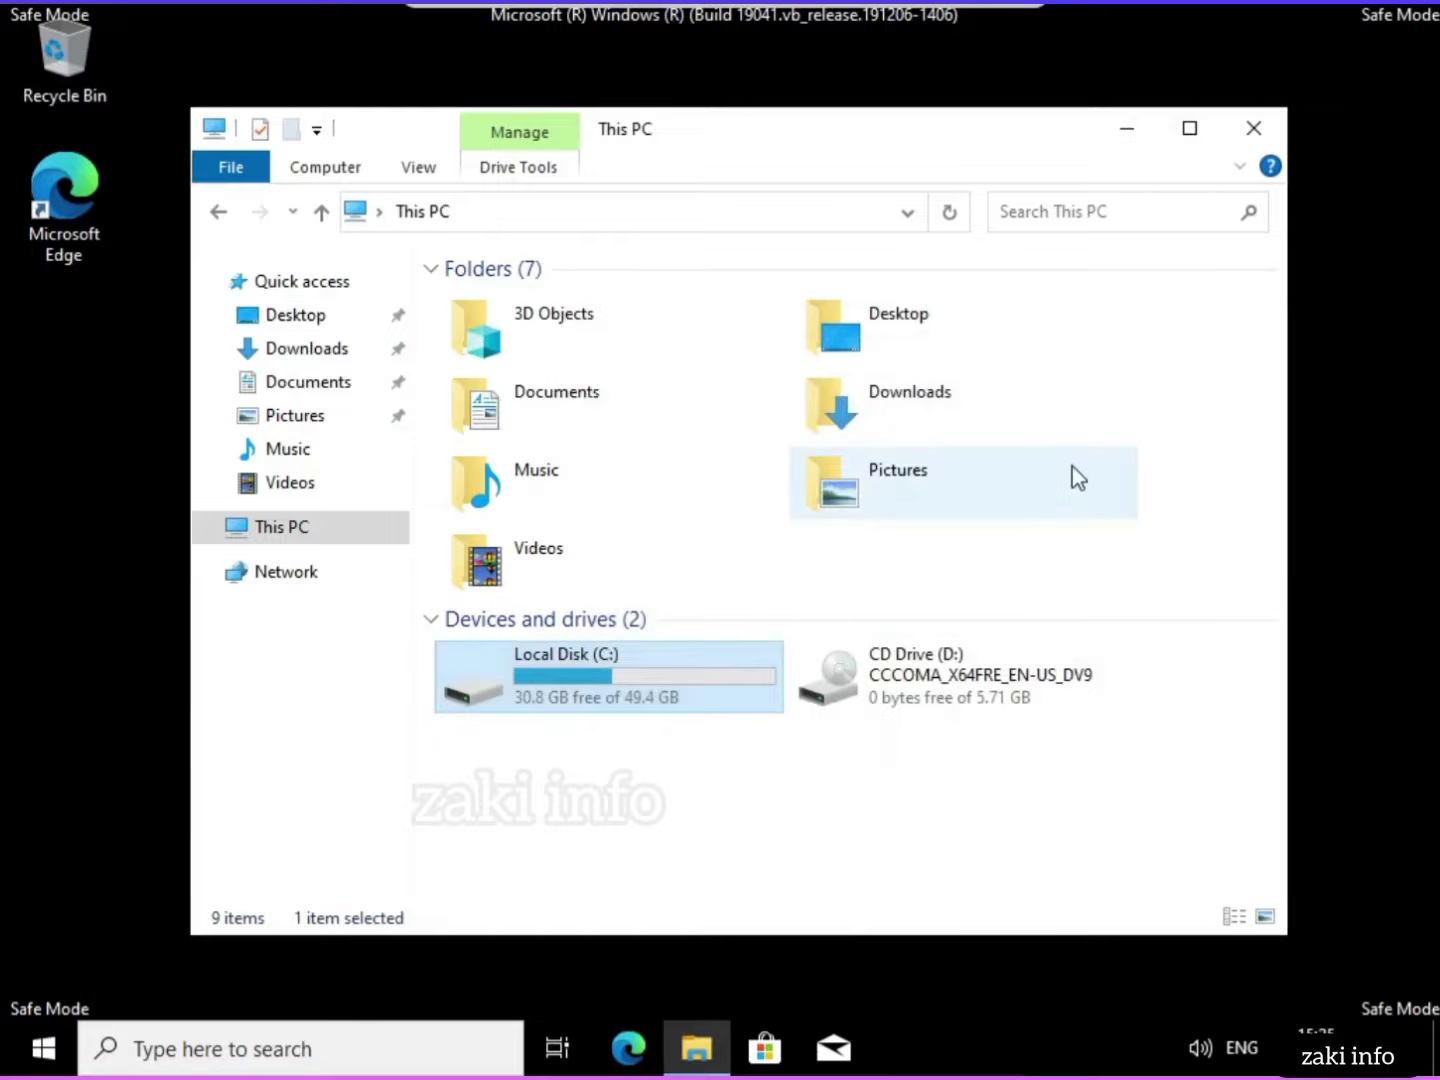
click(1254, 131)
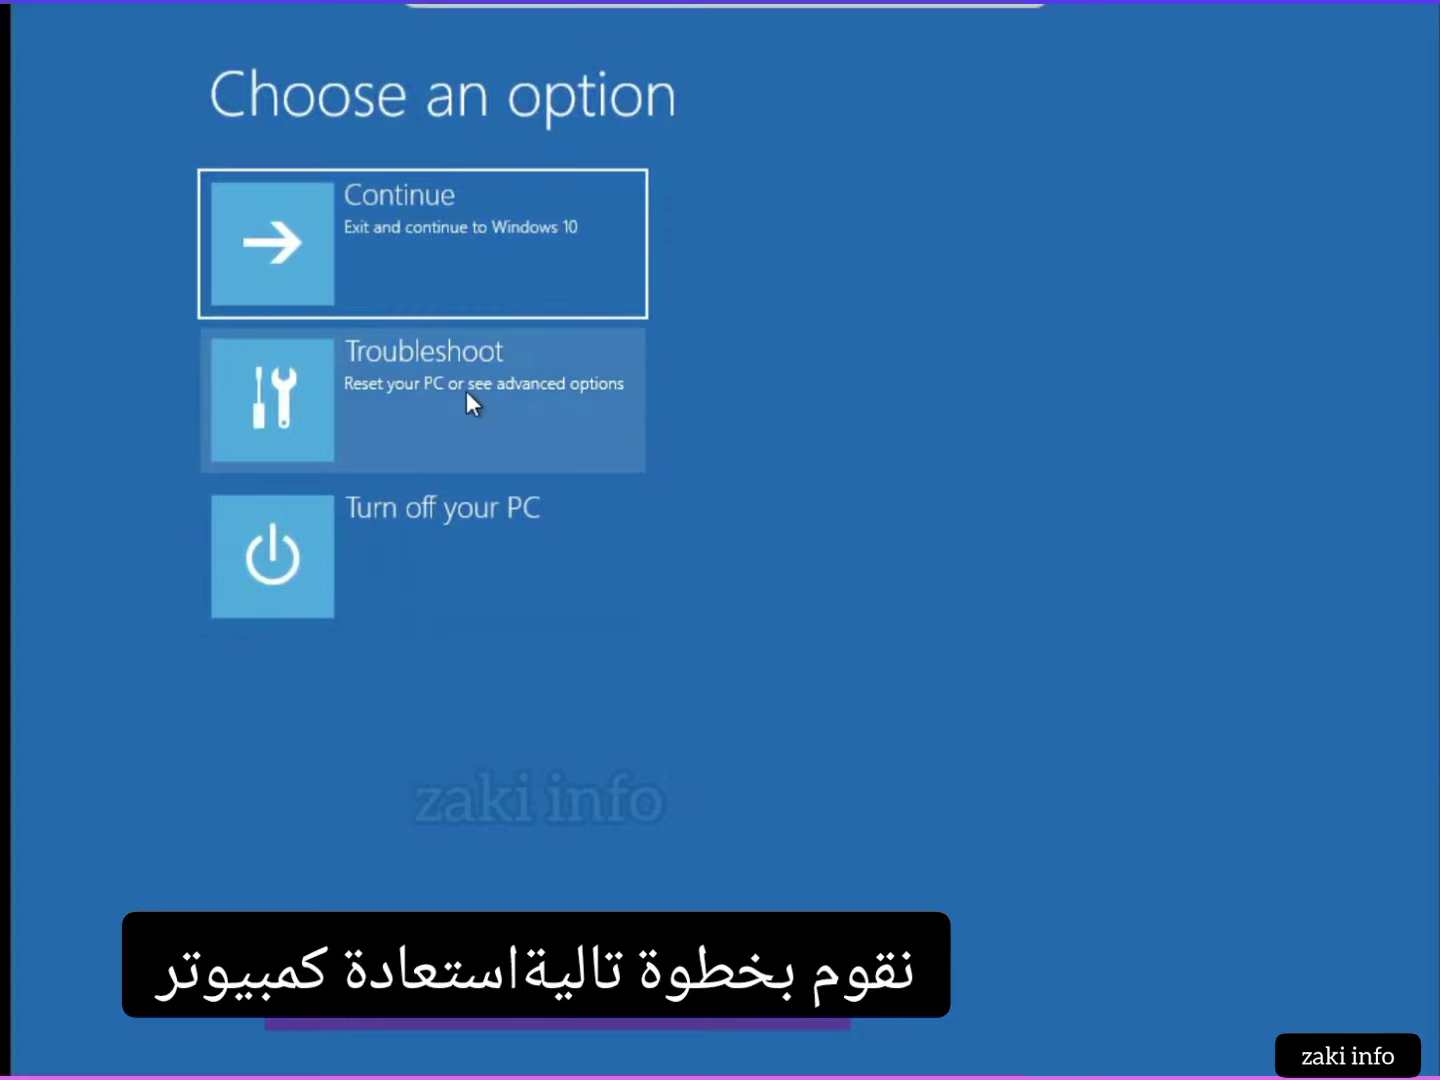
From the recovery environment's troubleshooting options, start Reset this PC with the Keep my files option.
click(416, 408)
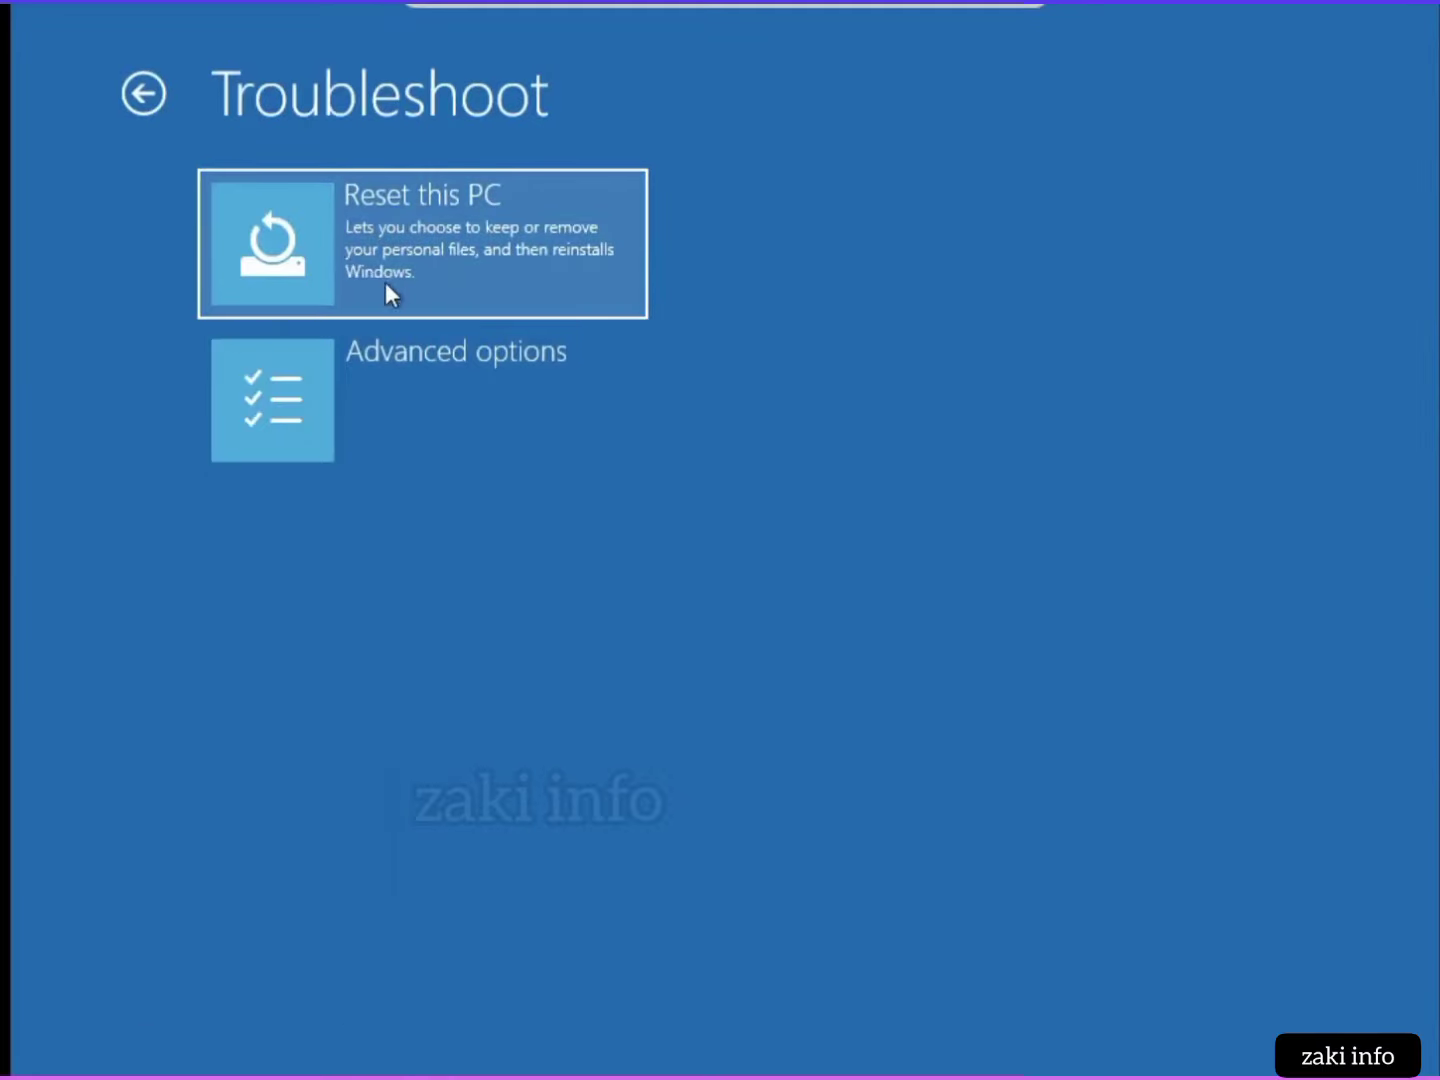
click(438, 240)
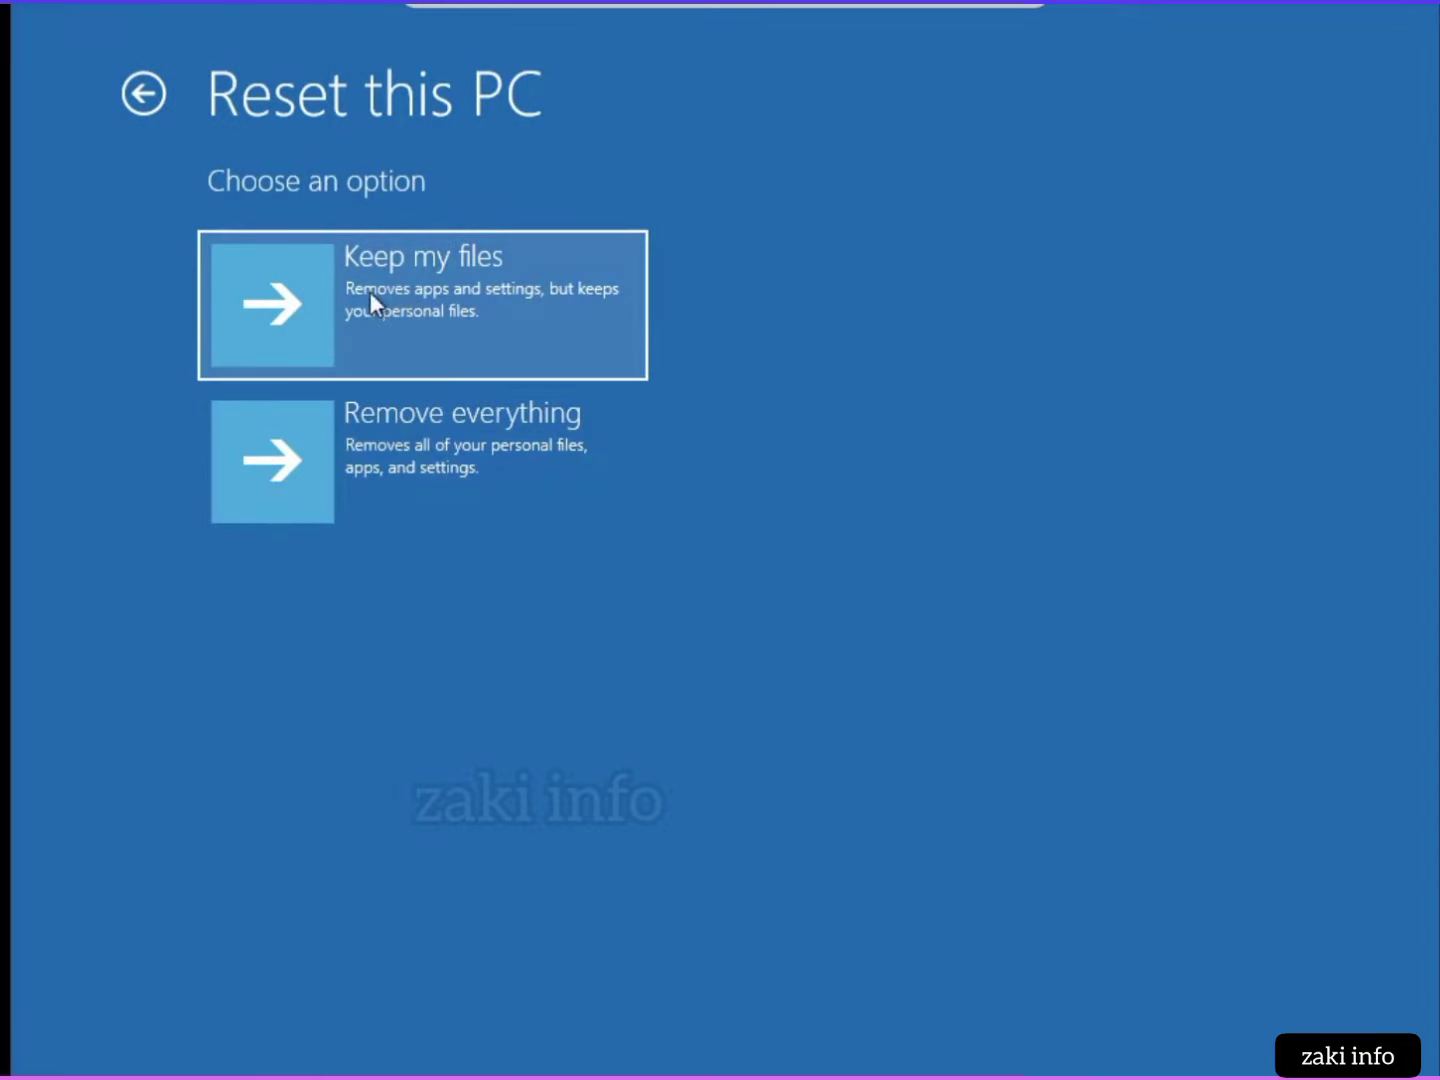
click(412, 310)
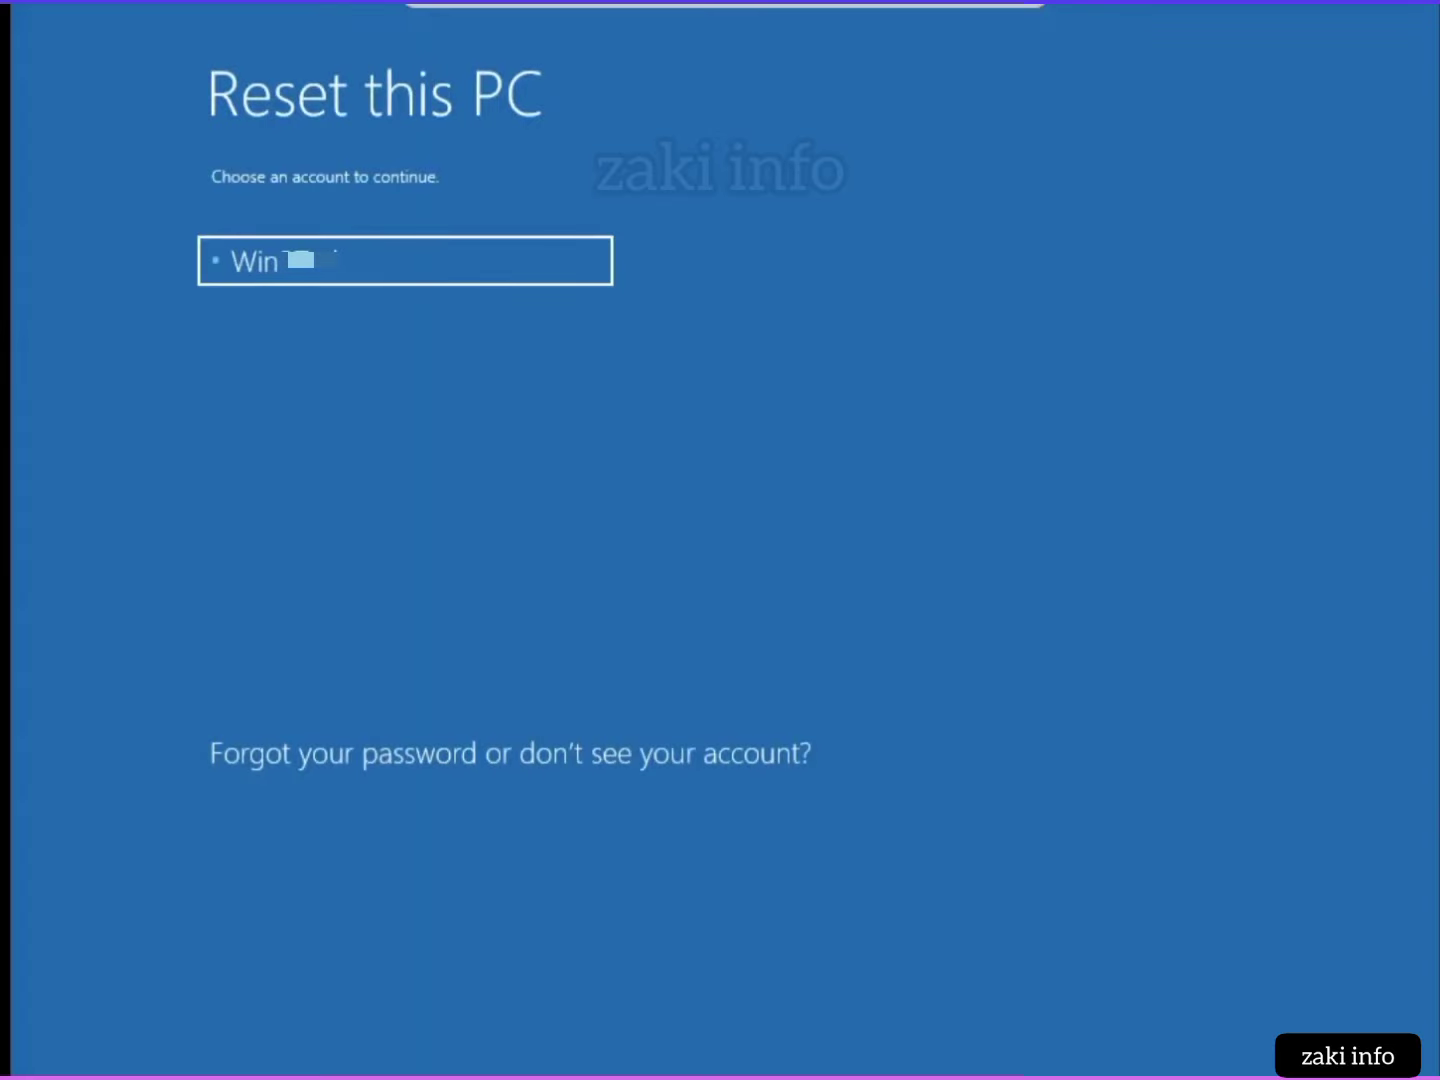
Authenticate the listed account with its password and choose Local reinstall as the Windows reinstallation method.
click(402, 255)
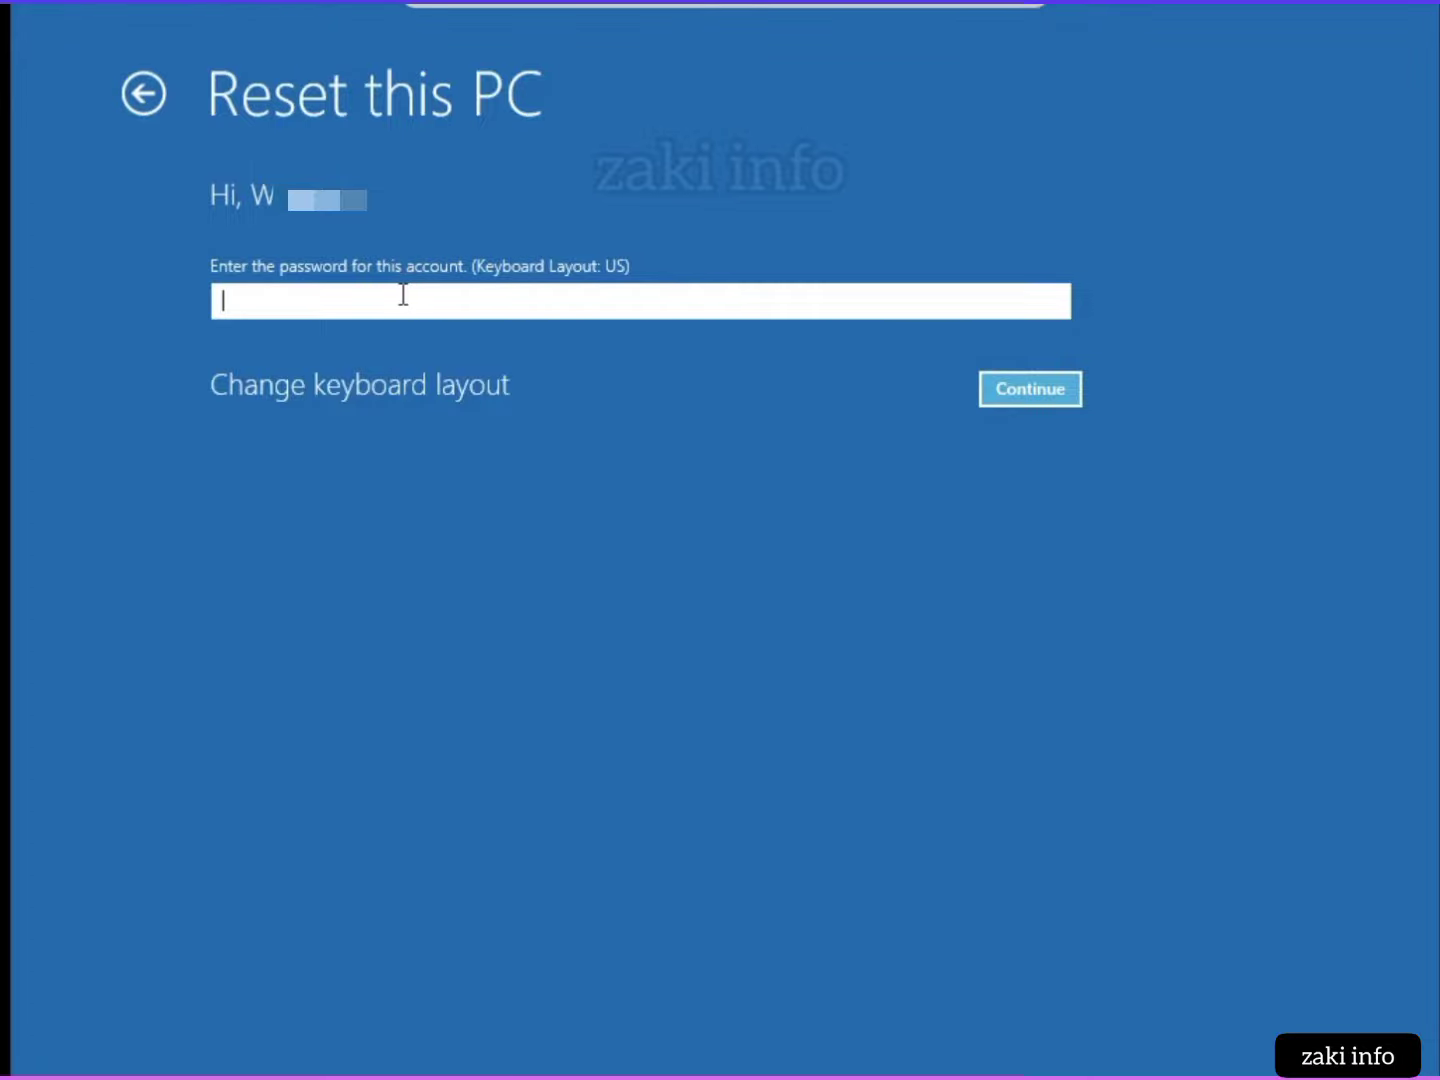
text(•••••)
key(Return)
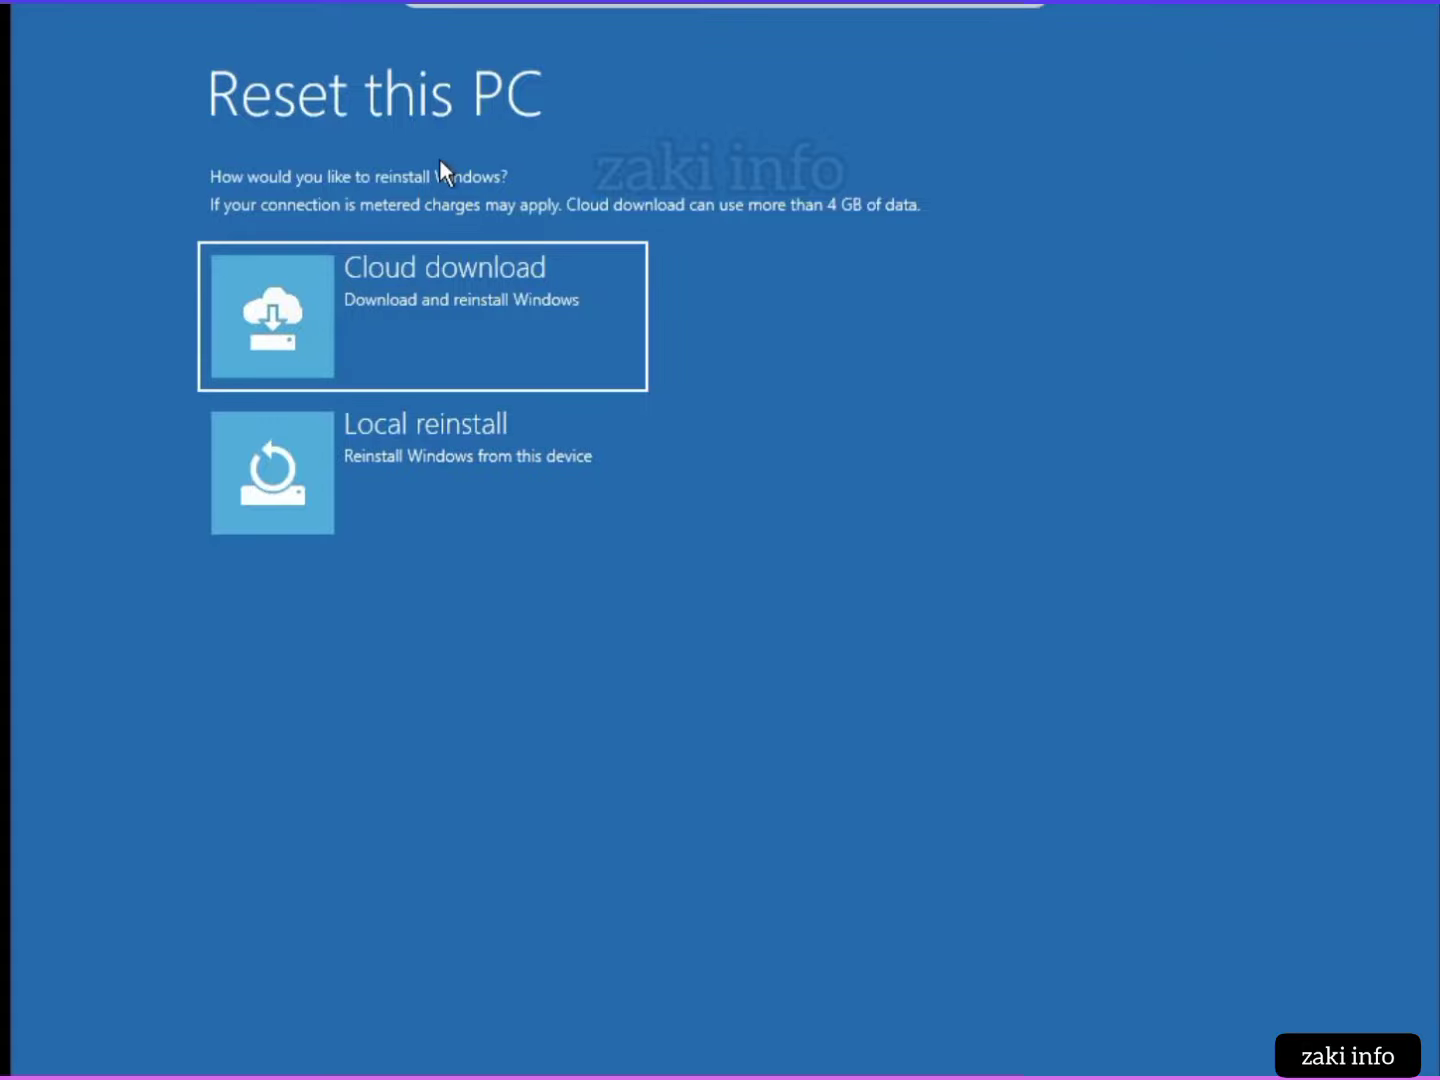
click(419, 474)
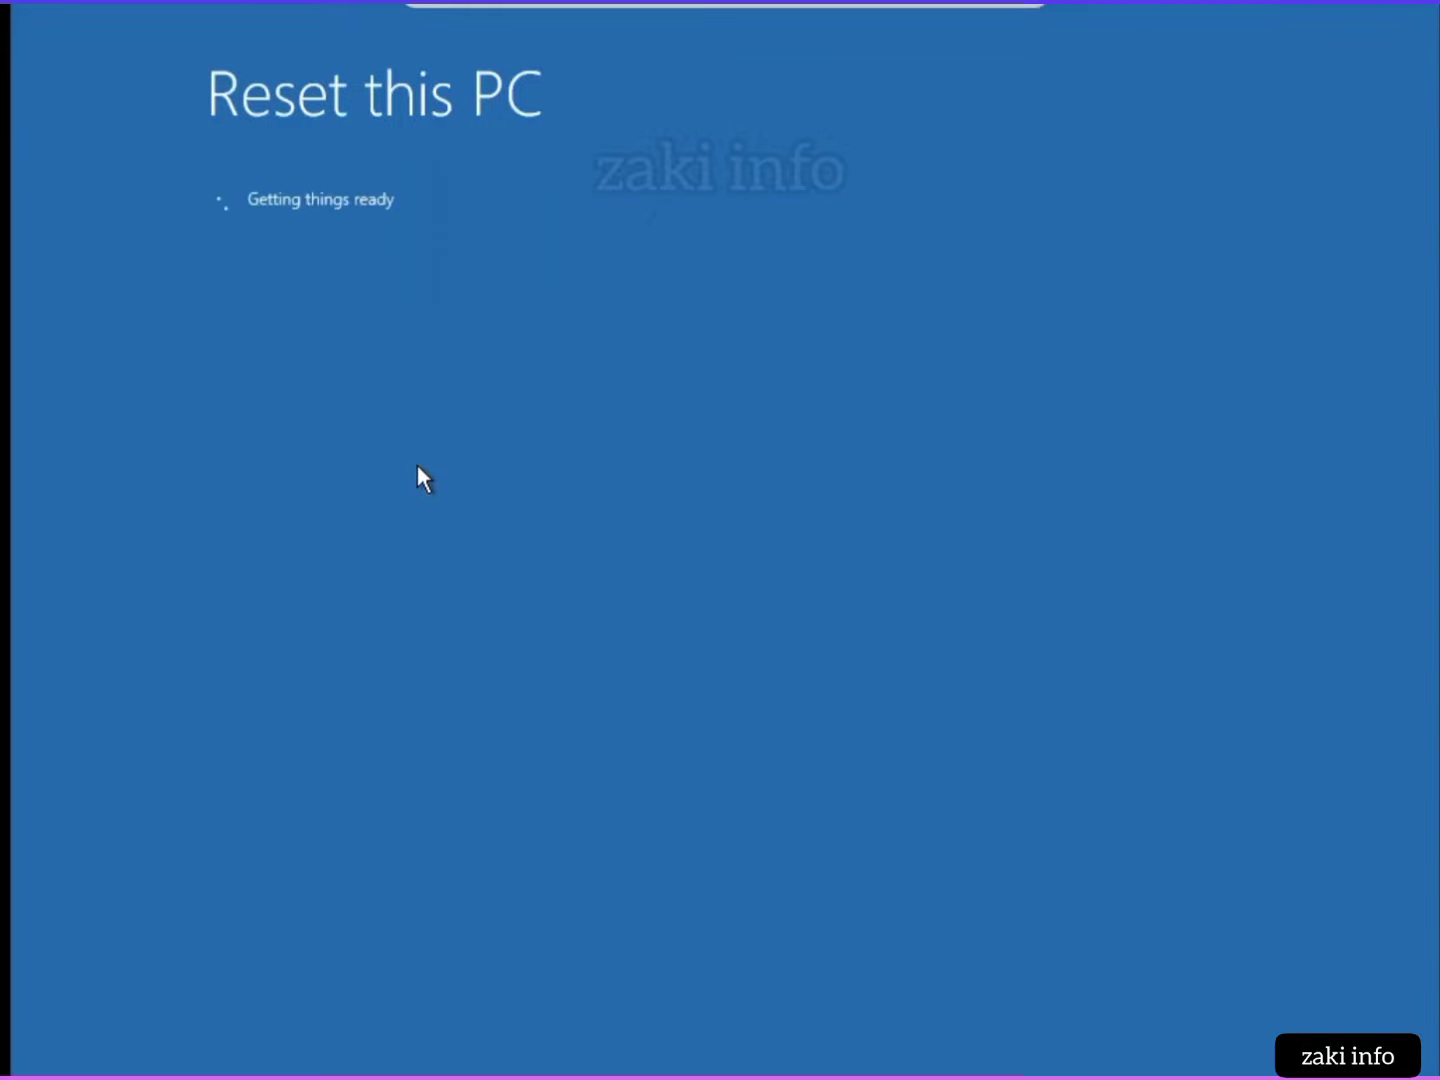